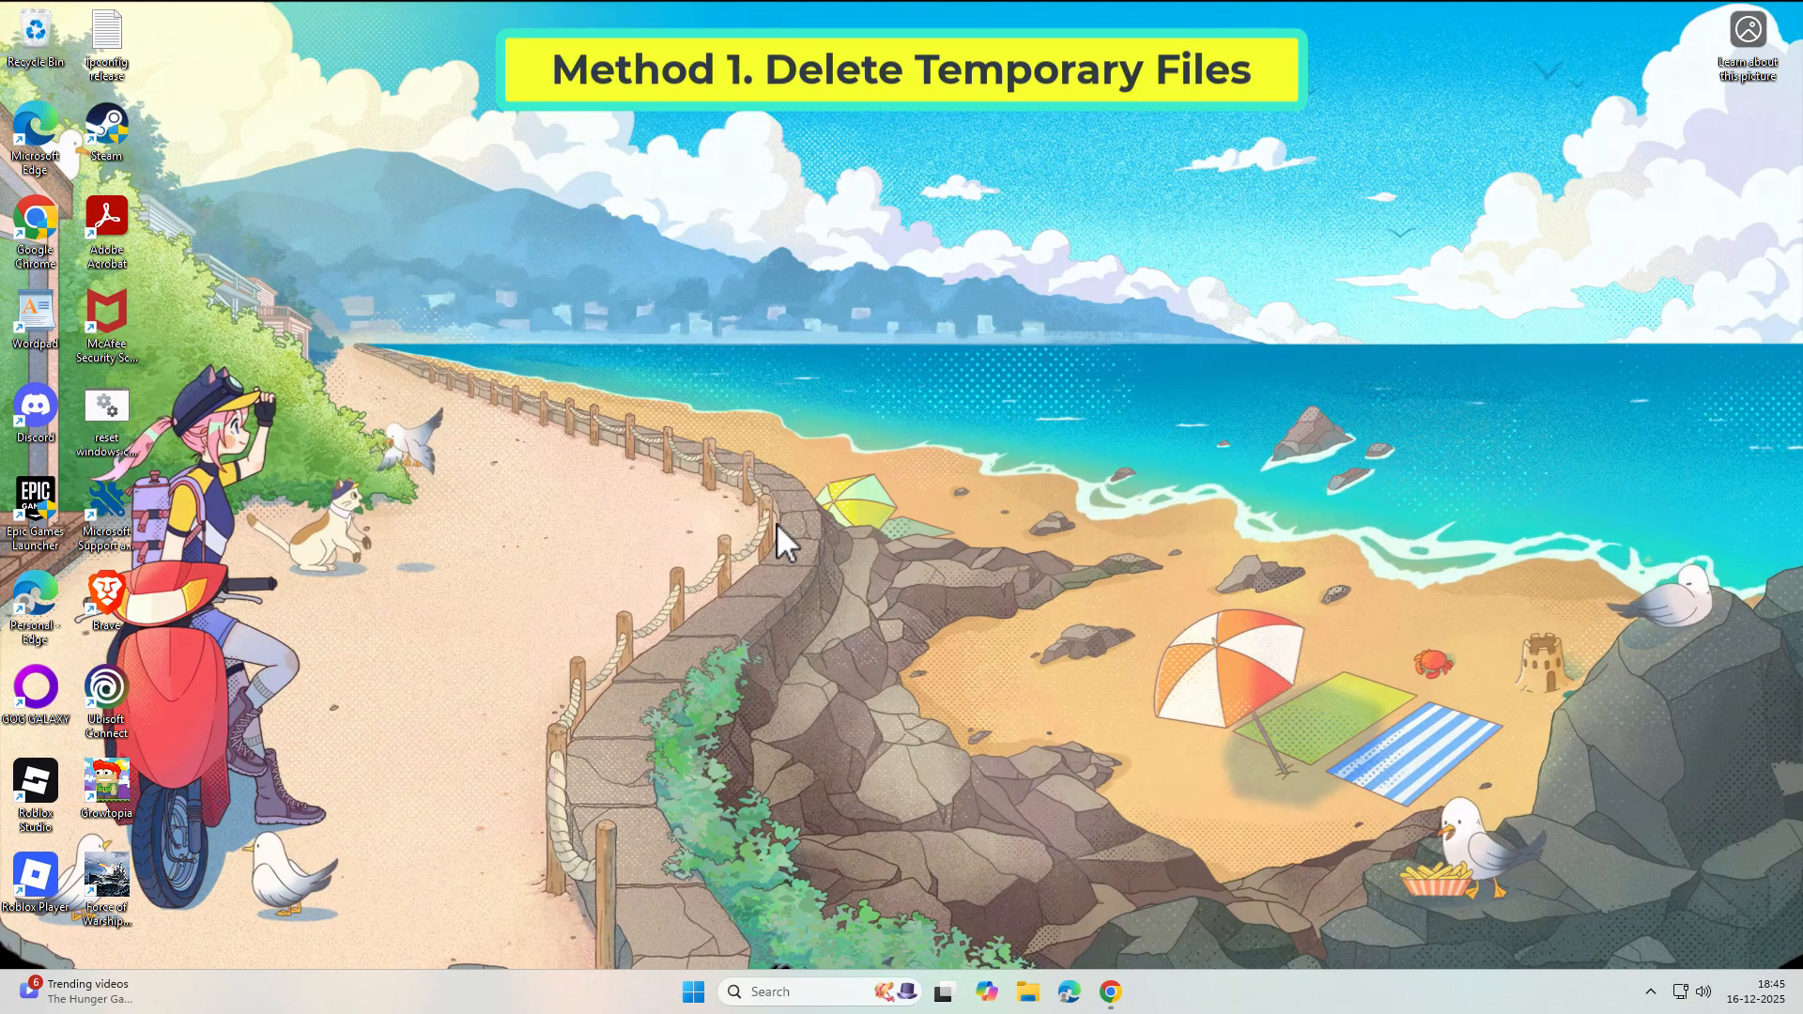
Search Windows for "storage sense" and open the detailed Storage Sense configuration page
{"action": "left_click", "coordinate": [801, 990]}
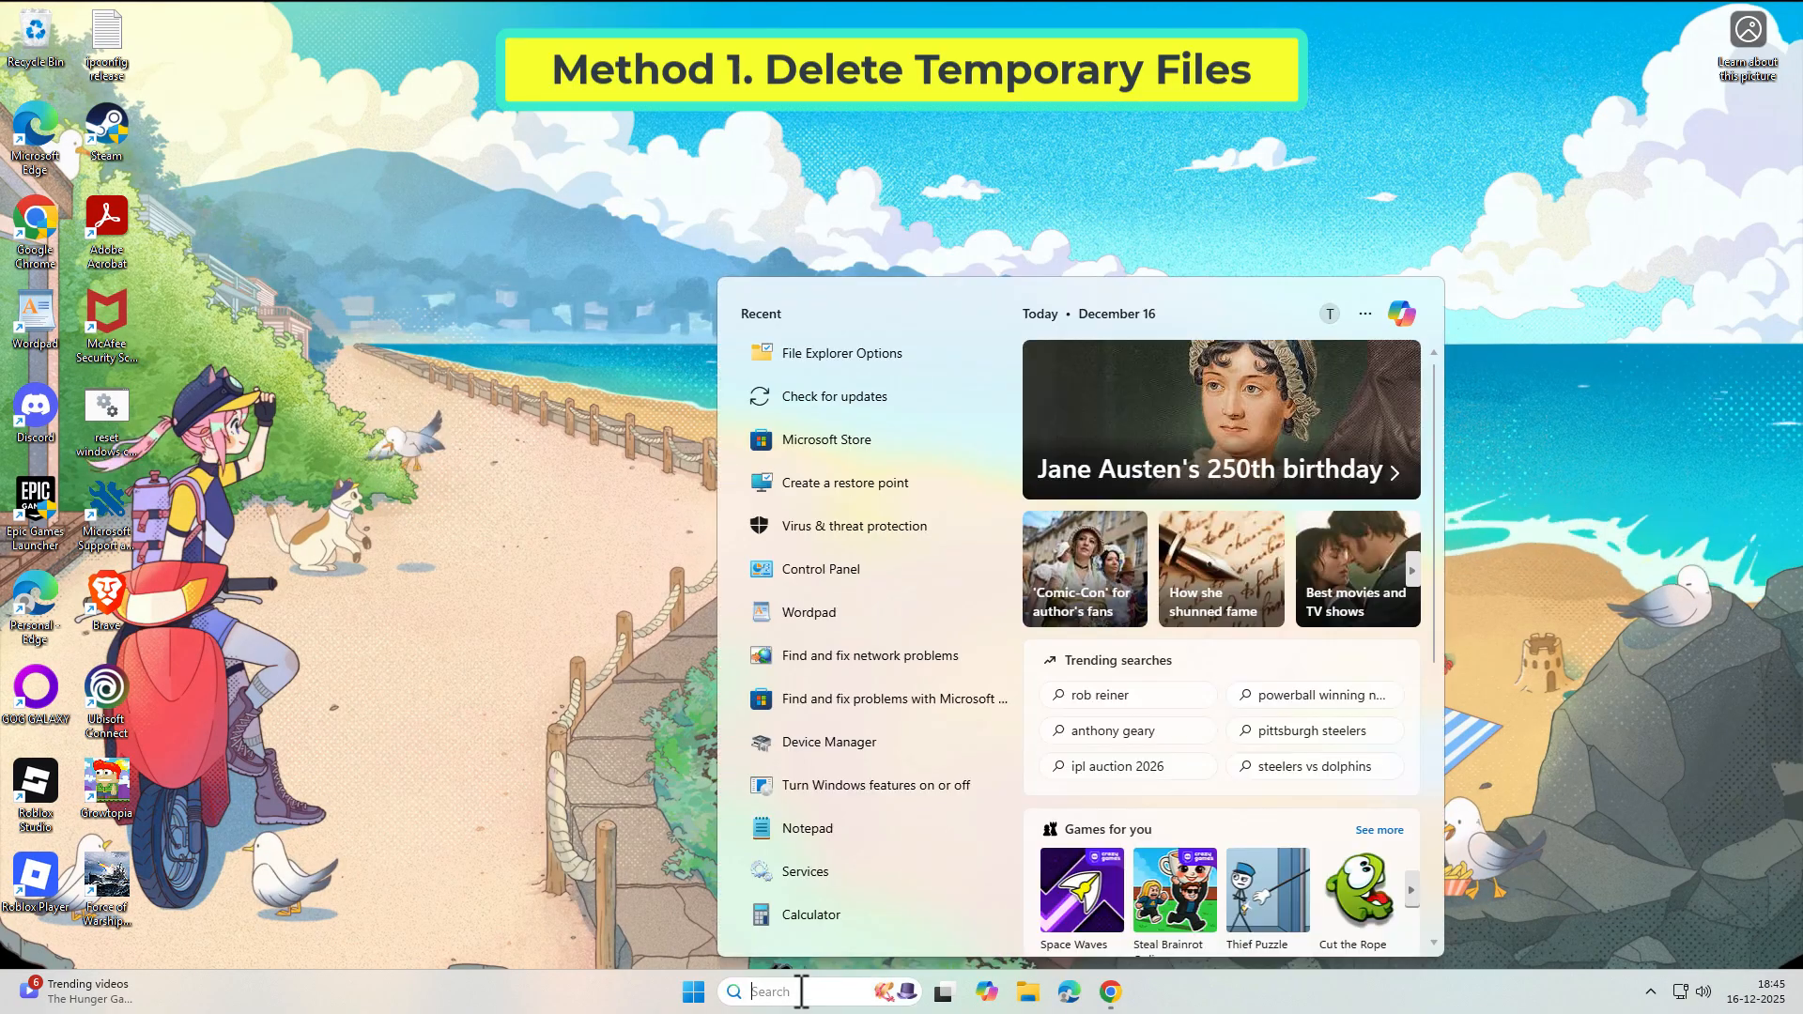
{"action": "type", "text": "st"}
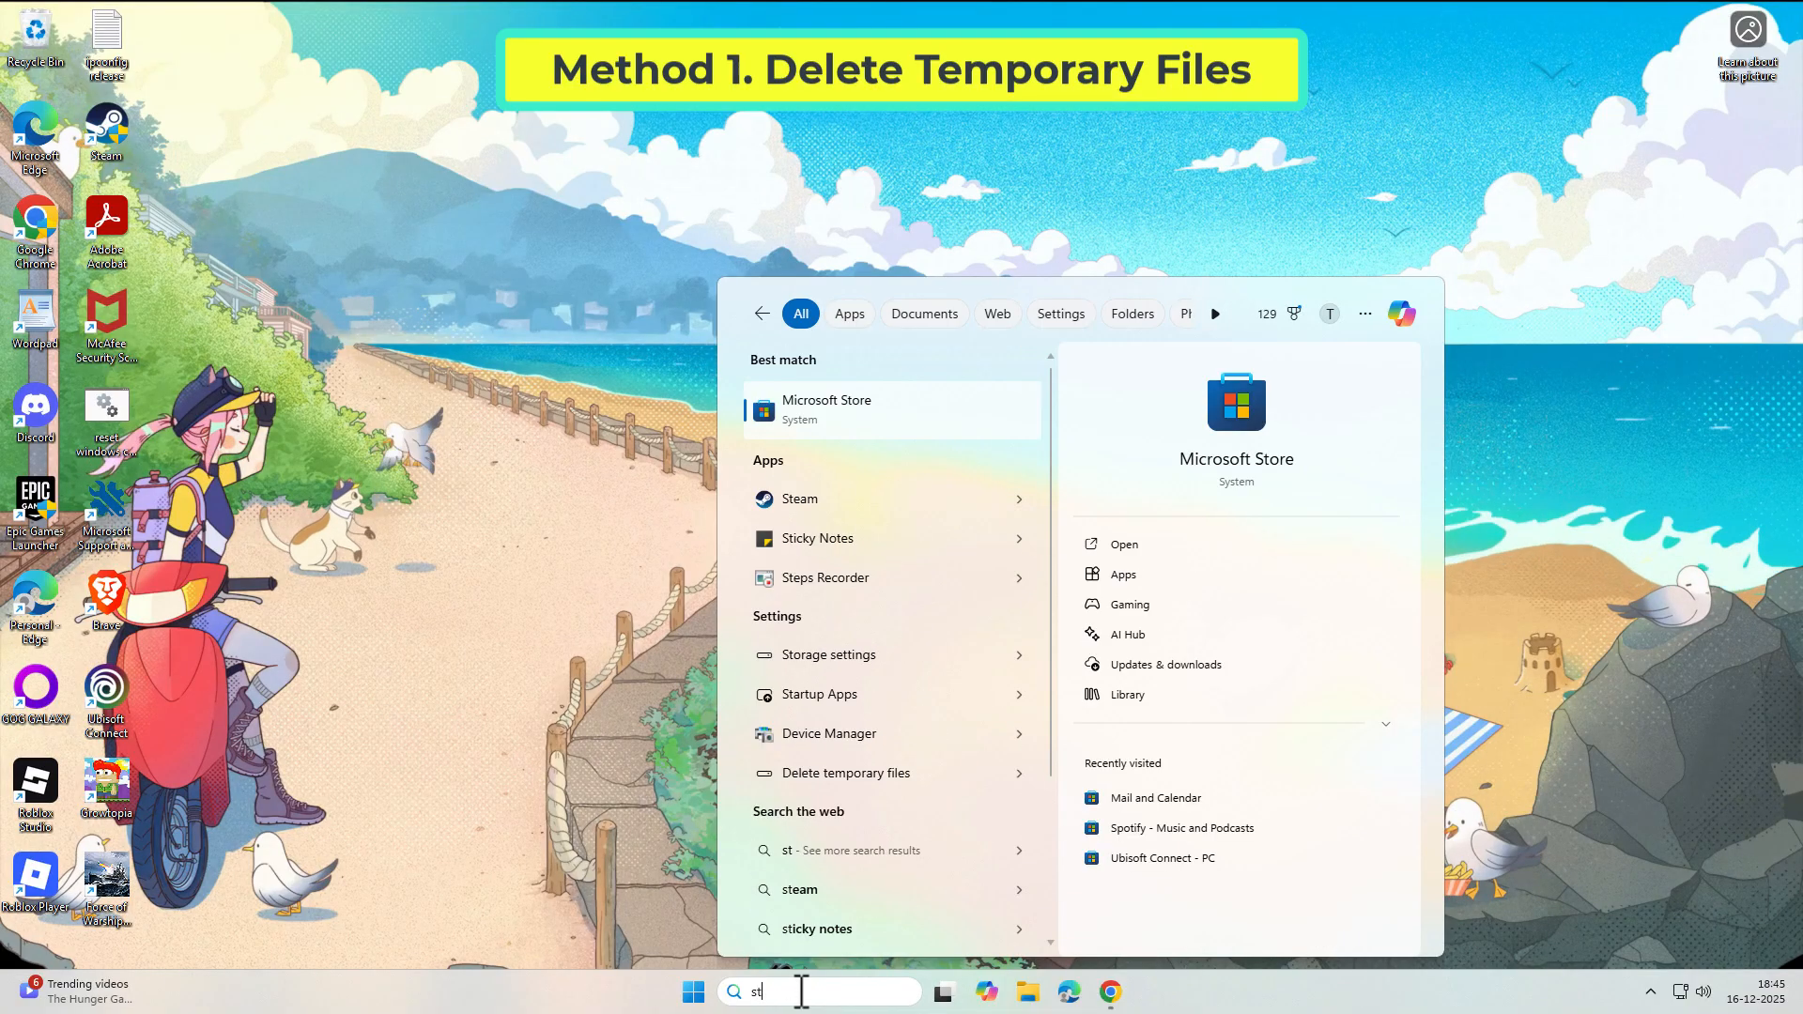
{"action": "type", "text": "orage"}
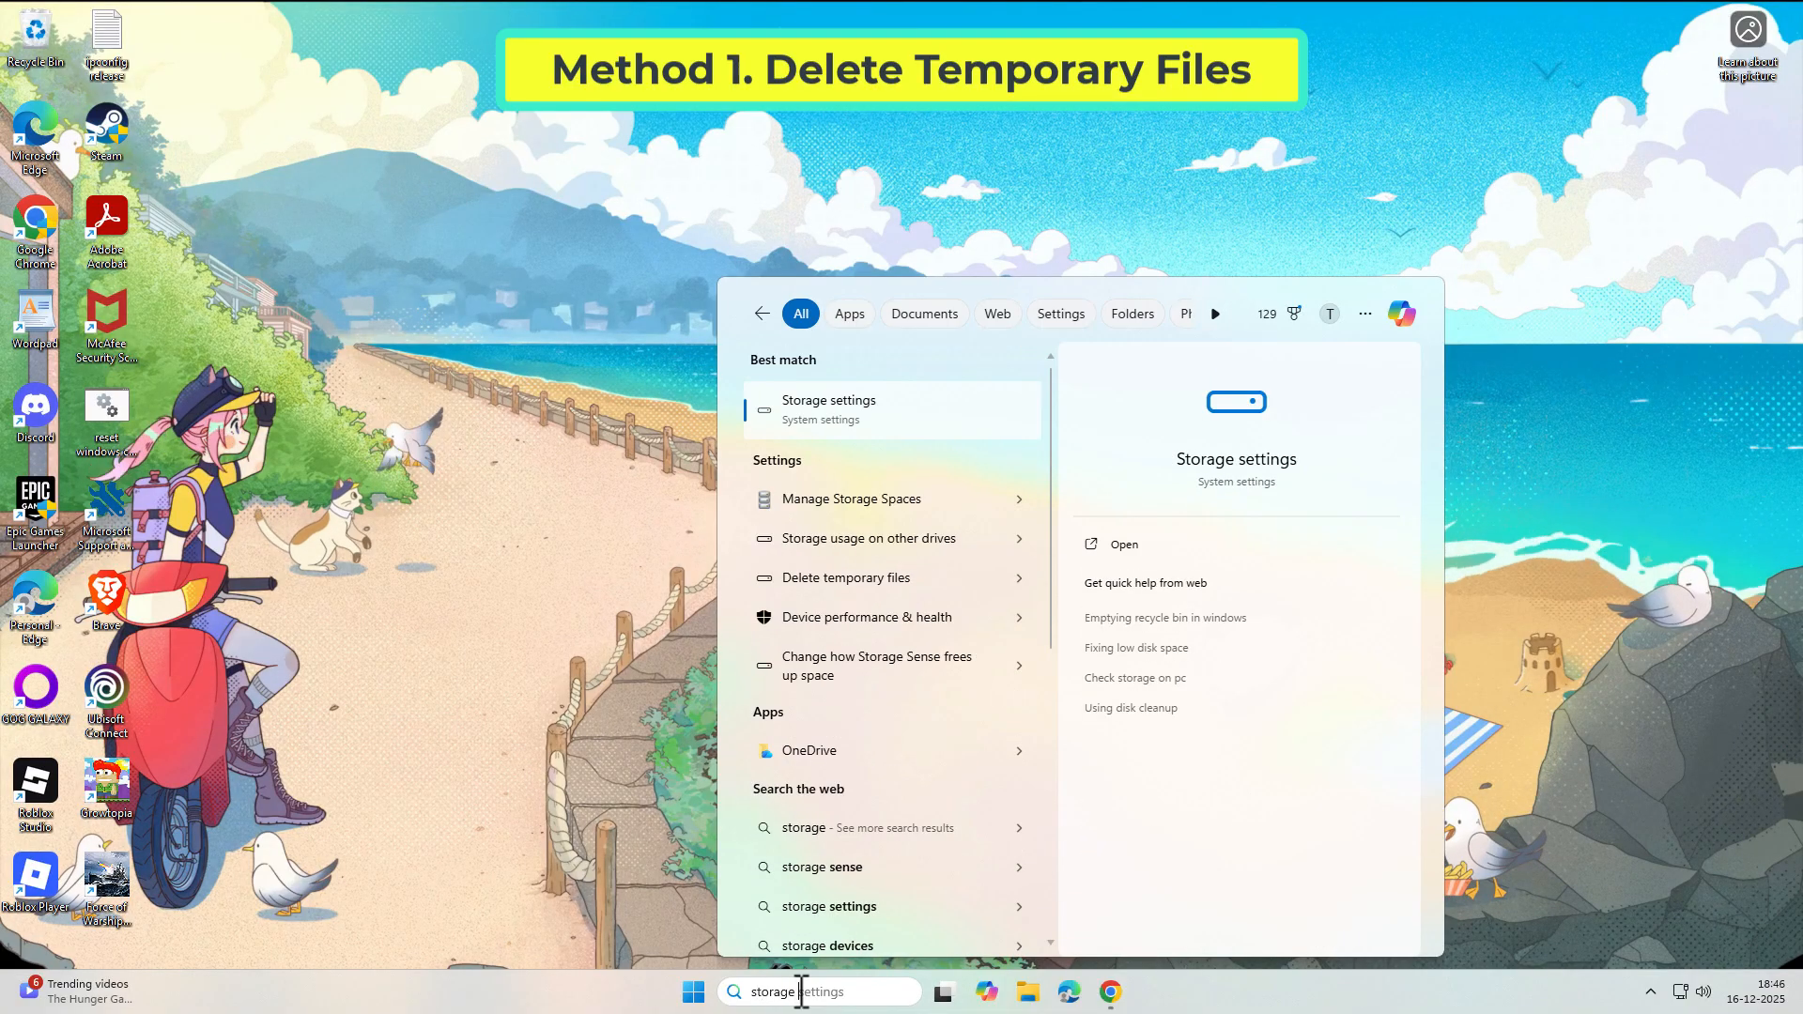
{"action": "type", "text": " sense"}
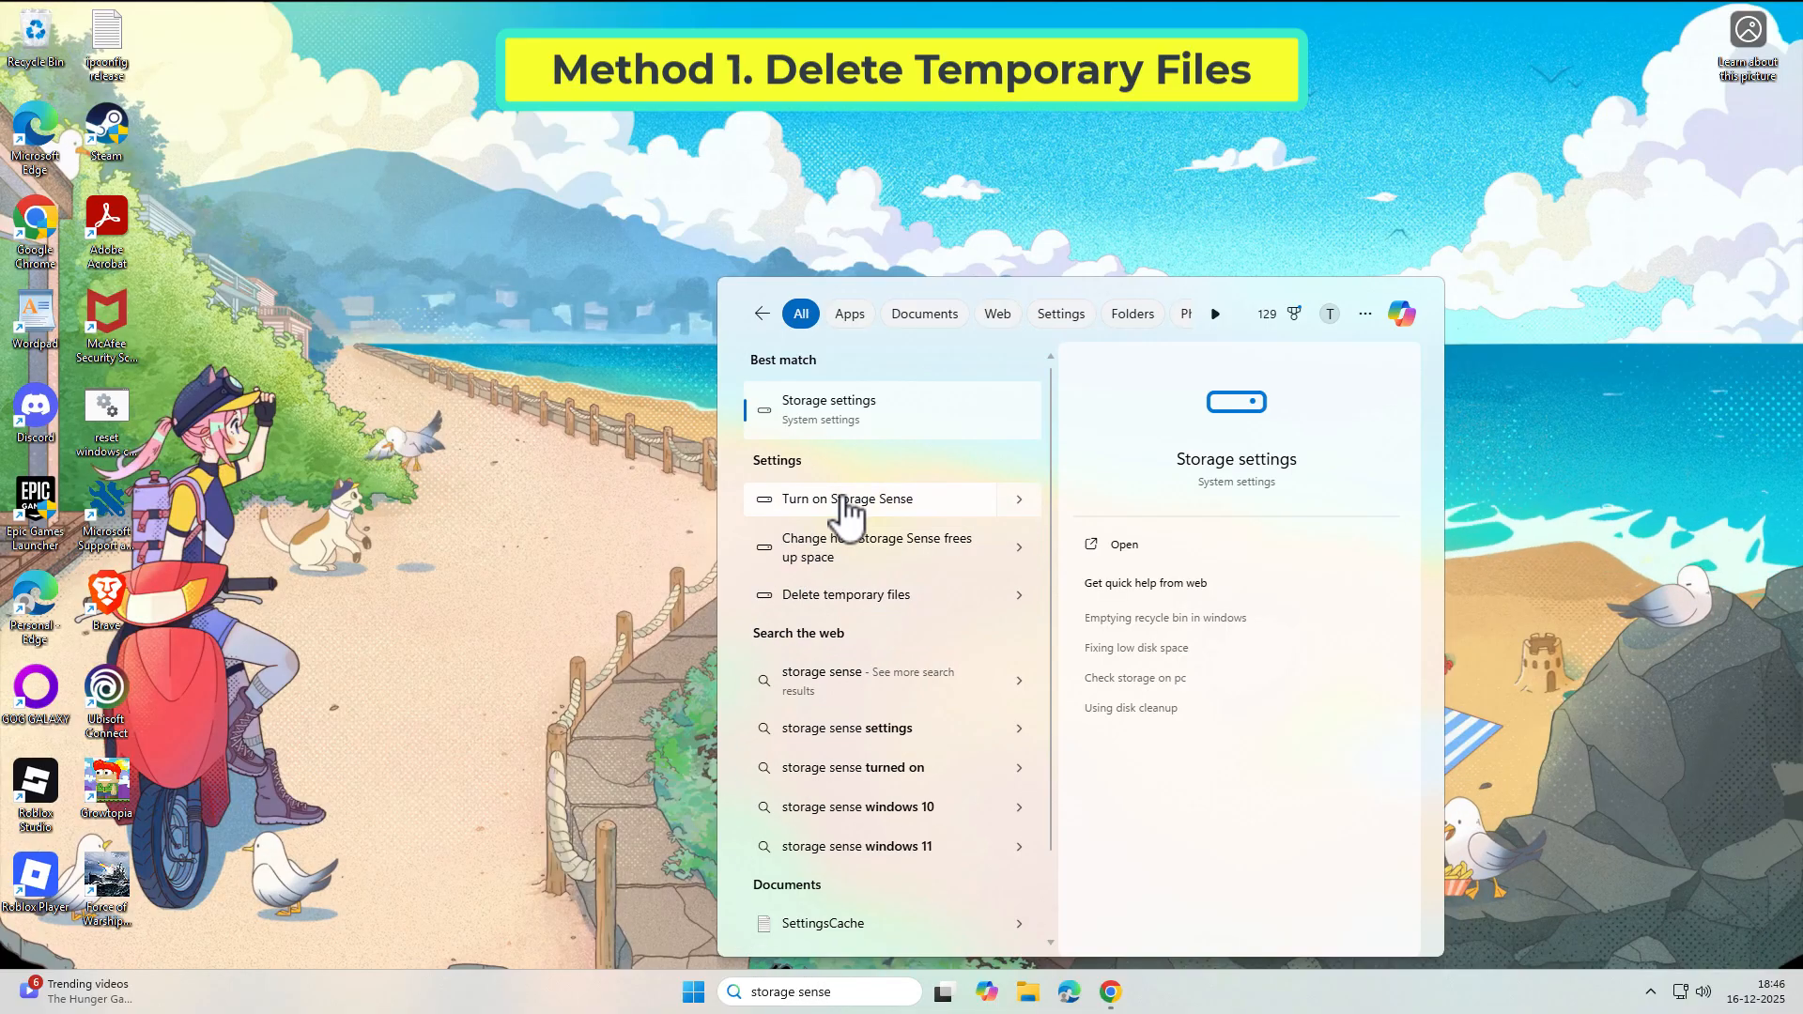
{"action": "left_click", "coordinate": [898, 503]}
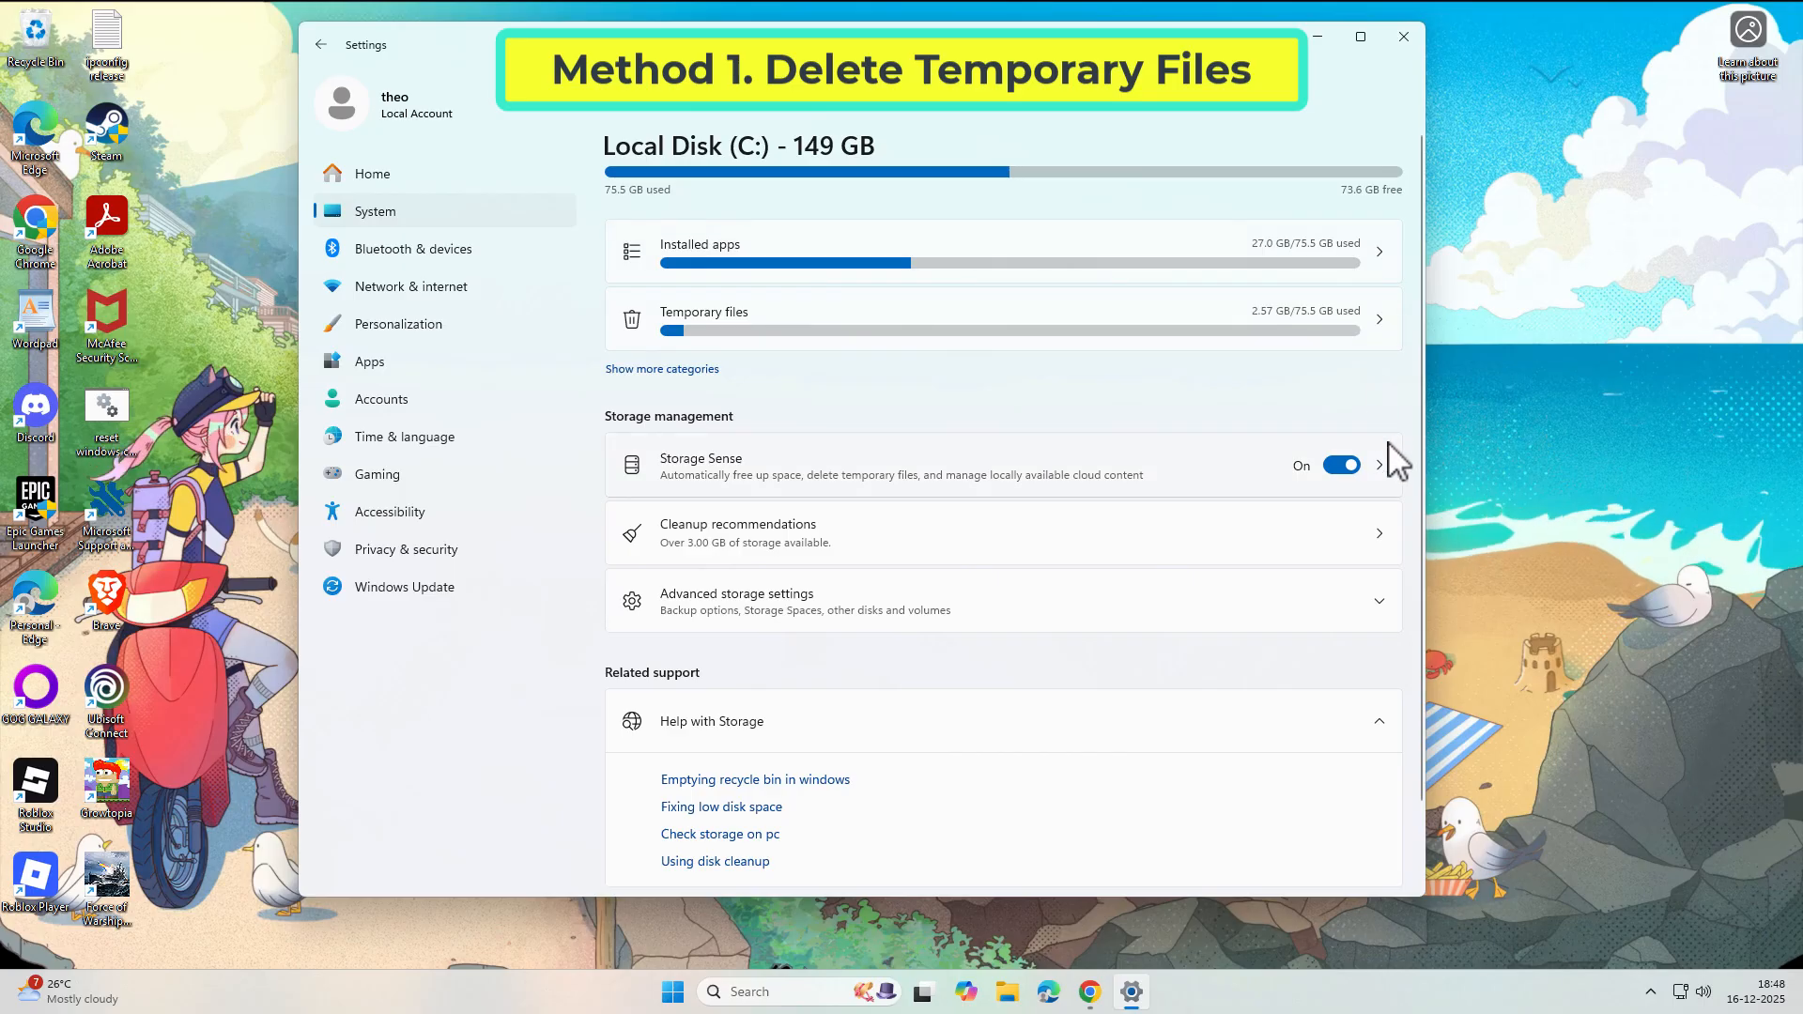
{"action": "left_click", "coordinate": [1381, 469]}
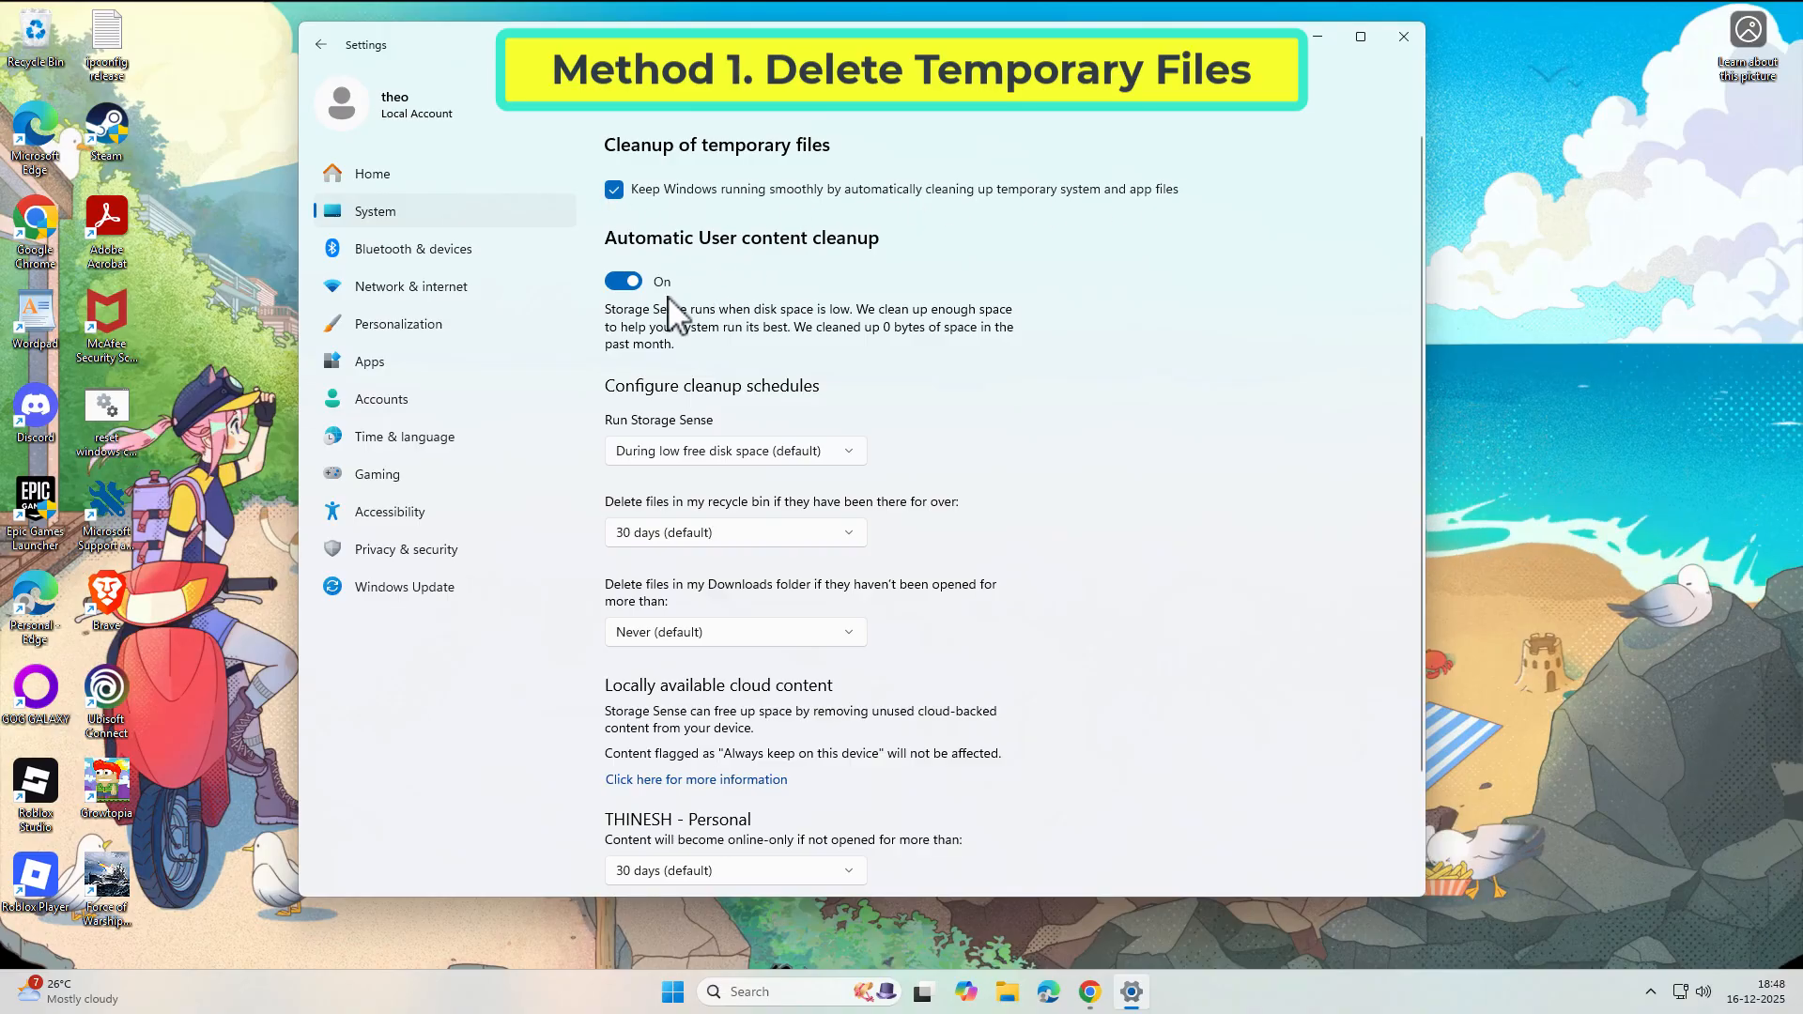
Make sure Automatic User content cleanup is turned on and schedule Storage Sense to run every day
{"action": "left_click", "coordinate": [621, 284]}
{"action": "left_click", "coordinate": [614, 286]}
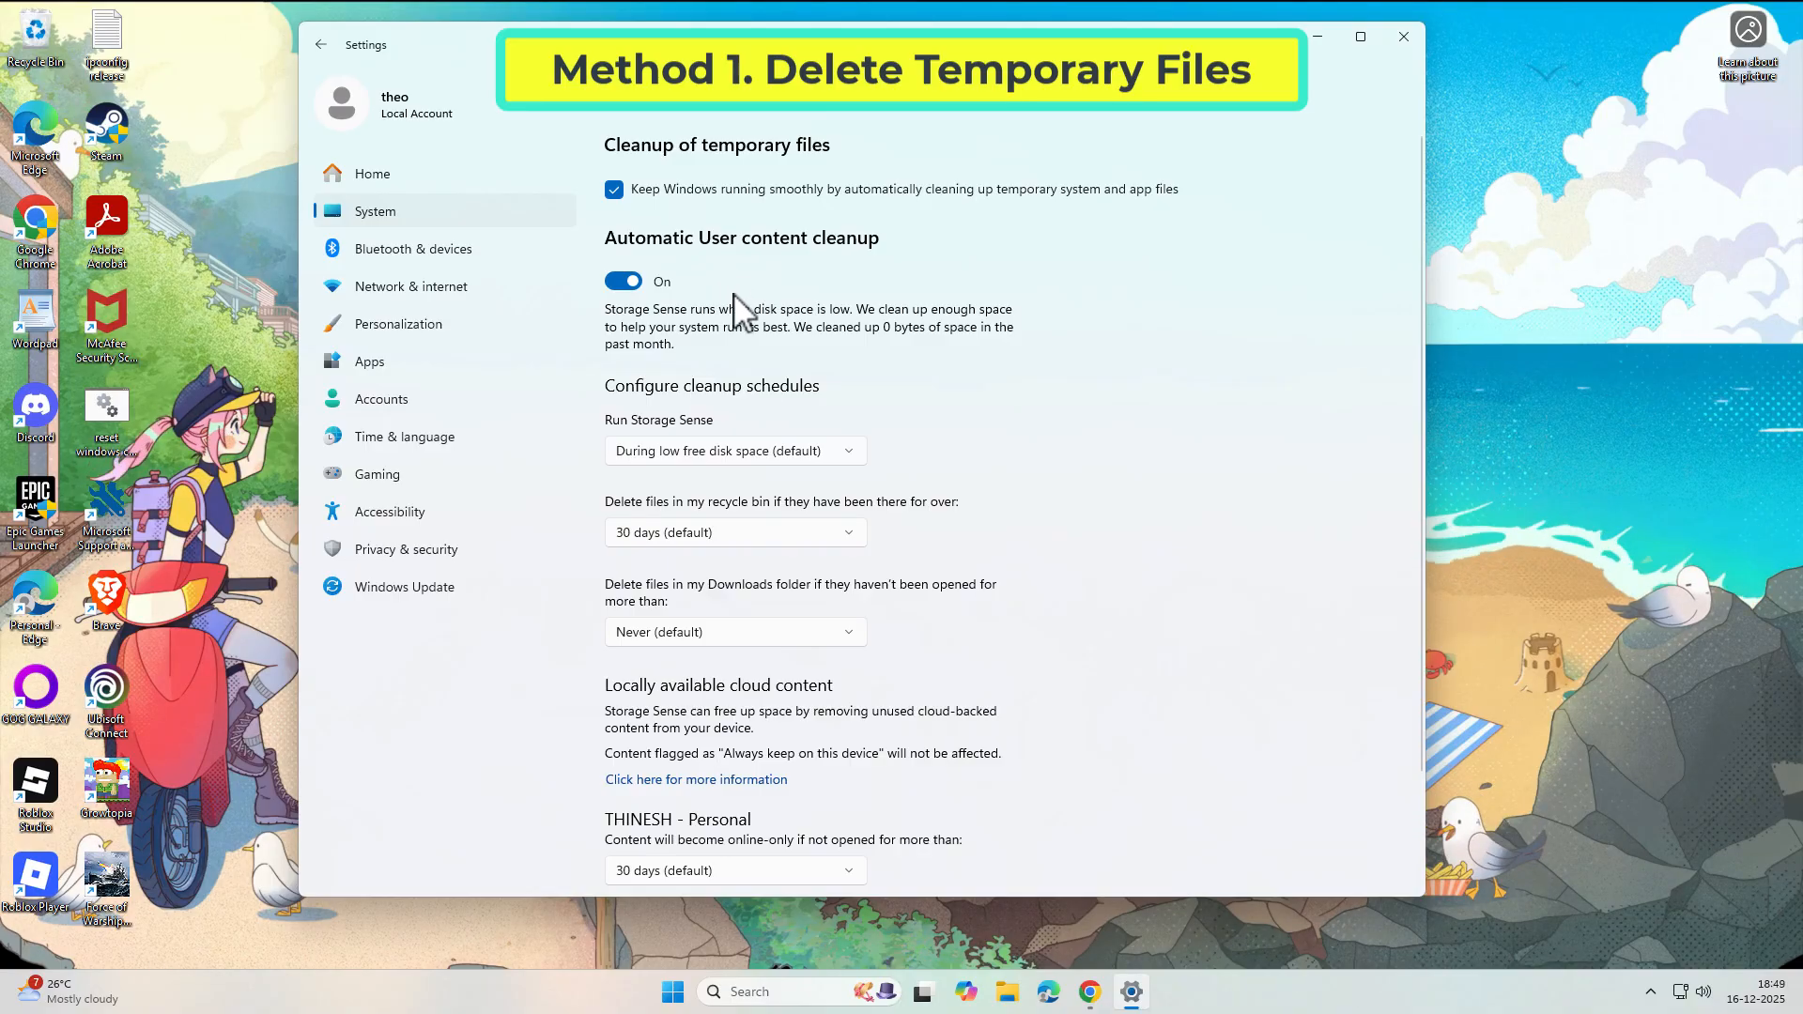
{"action": "left_click", "coordinate": [806, 452]}
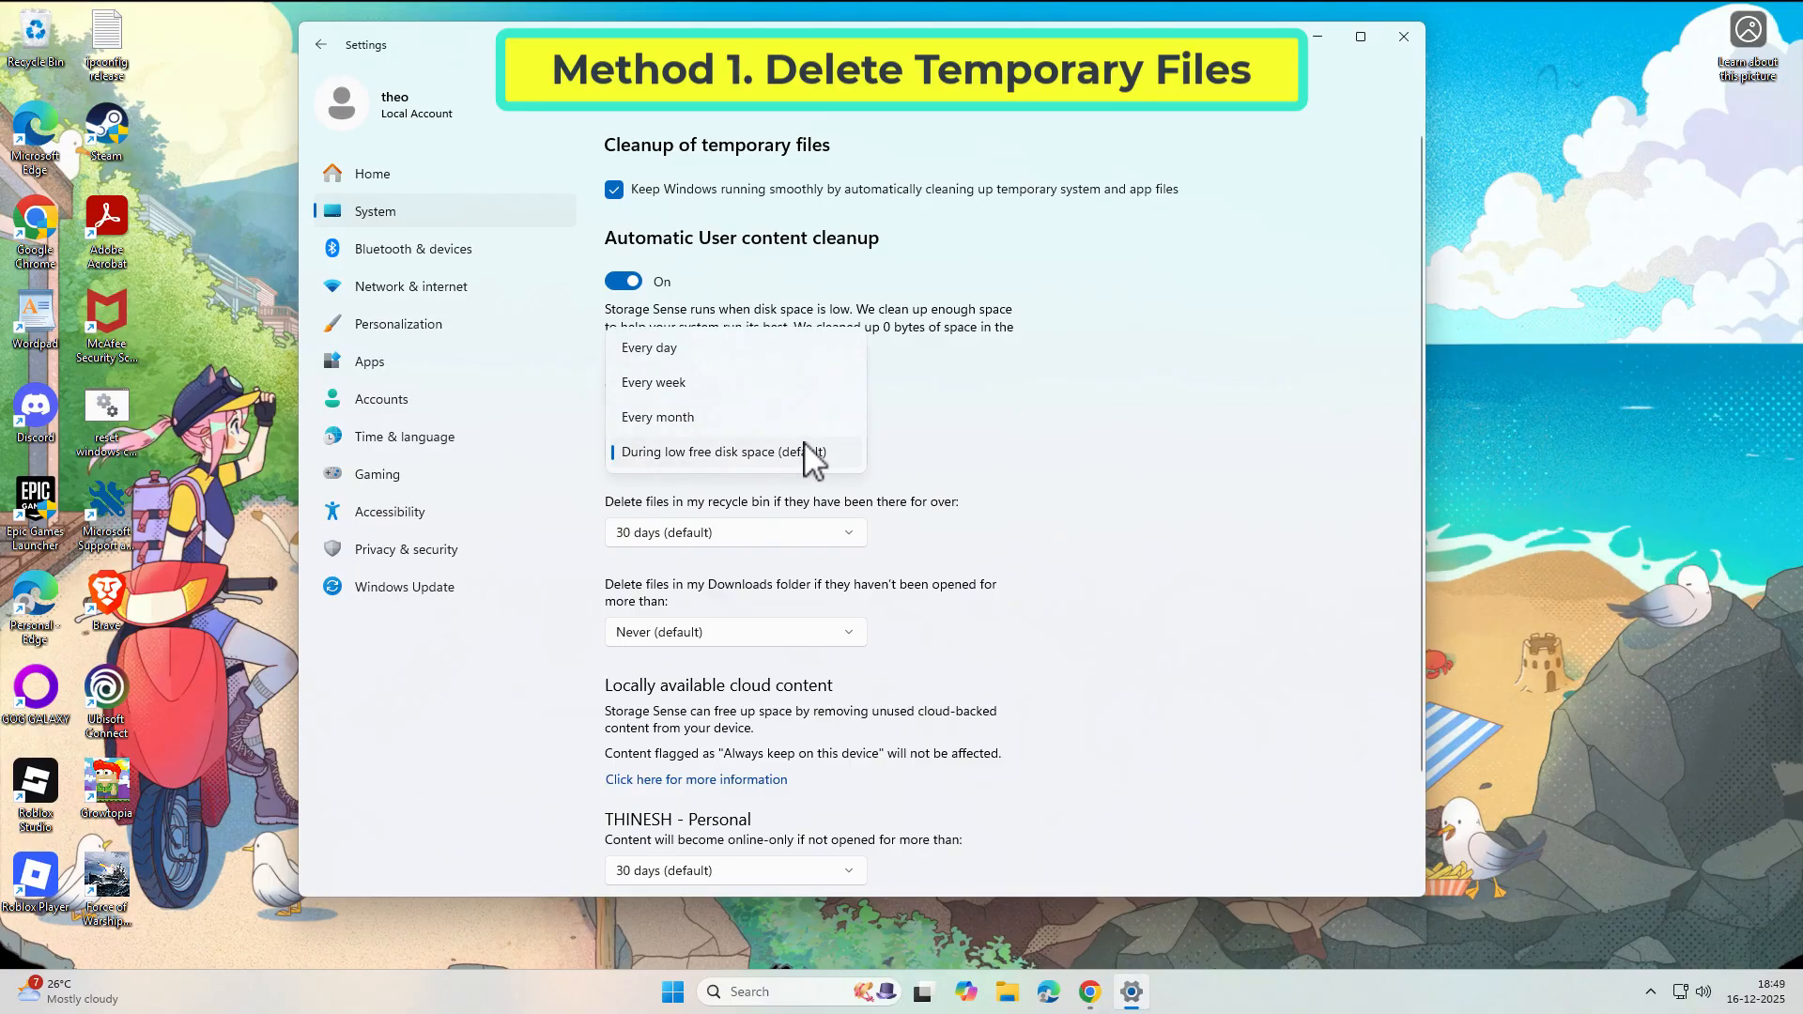
{"action": "left_click", "coordinate": [798, 348]}
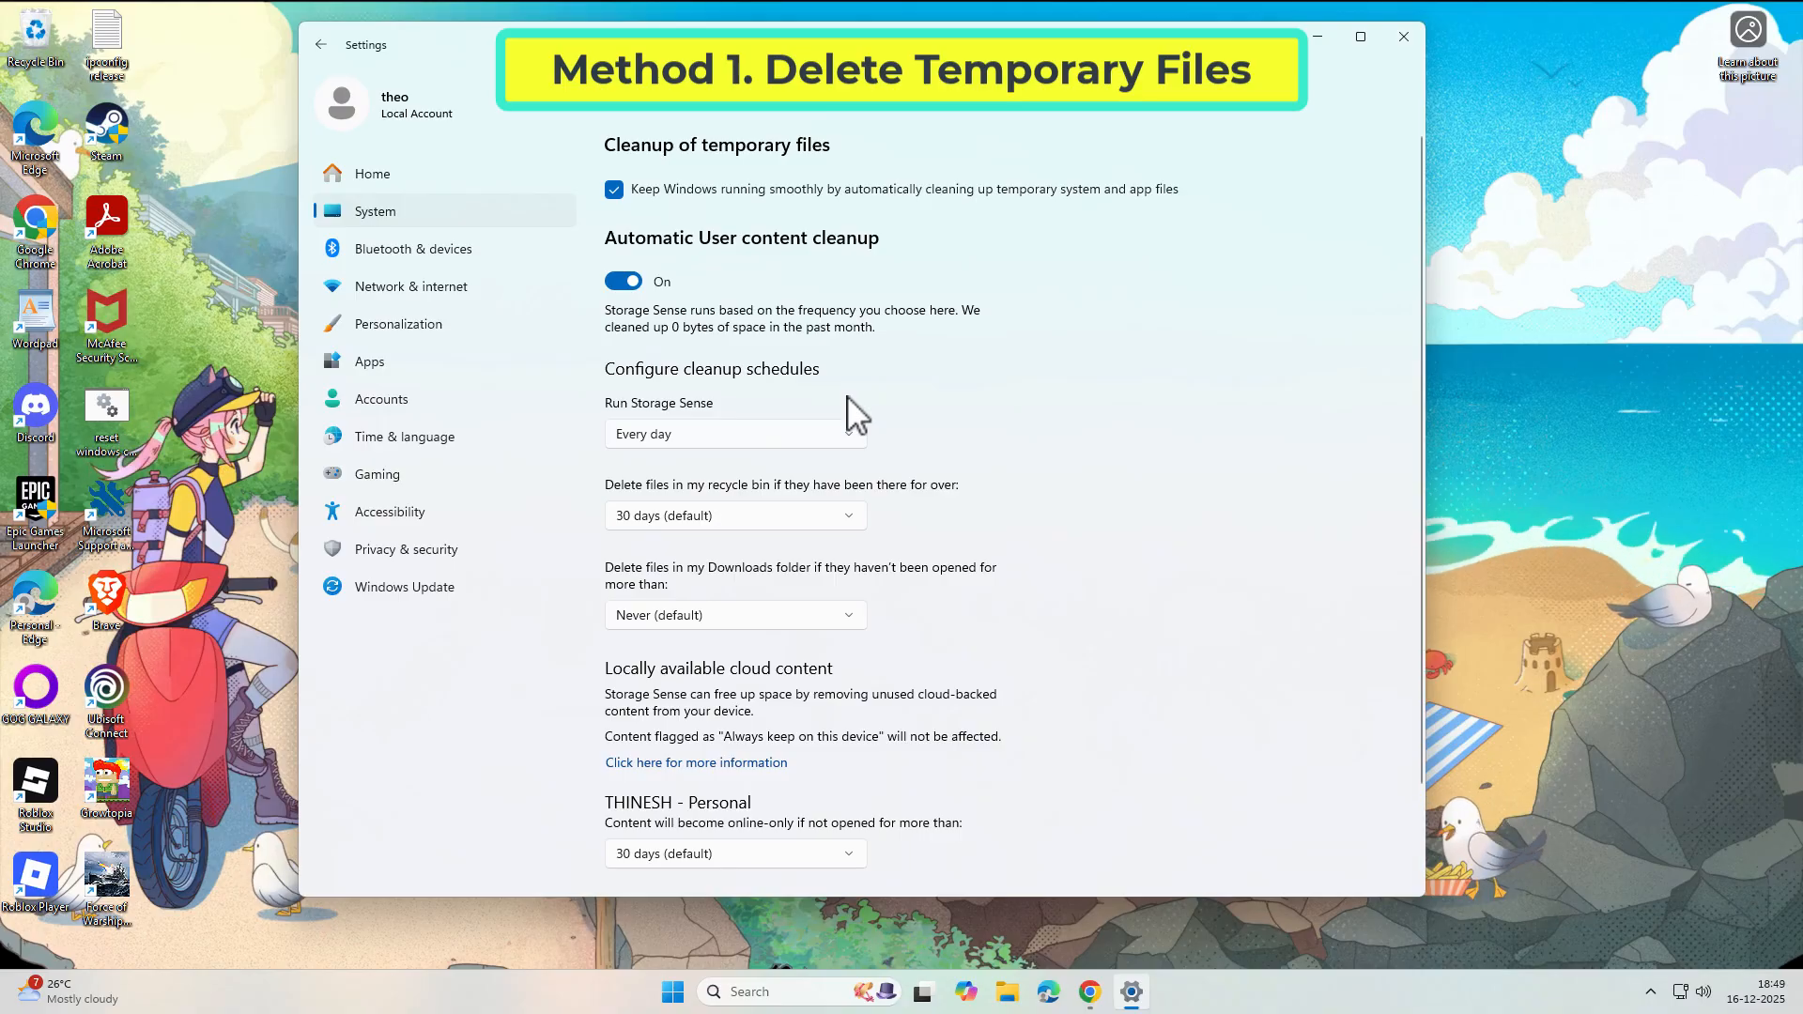
Run Storage Sense immediately to clean up temporary files, and close Settings when it is done
{"action": "scroll", "coordinate": [854, 413], "scroll_direction": "down", "scroll_amount": 3}
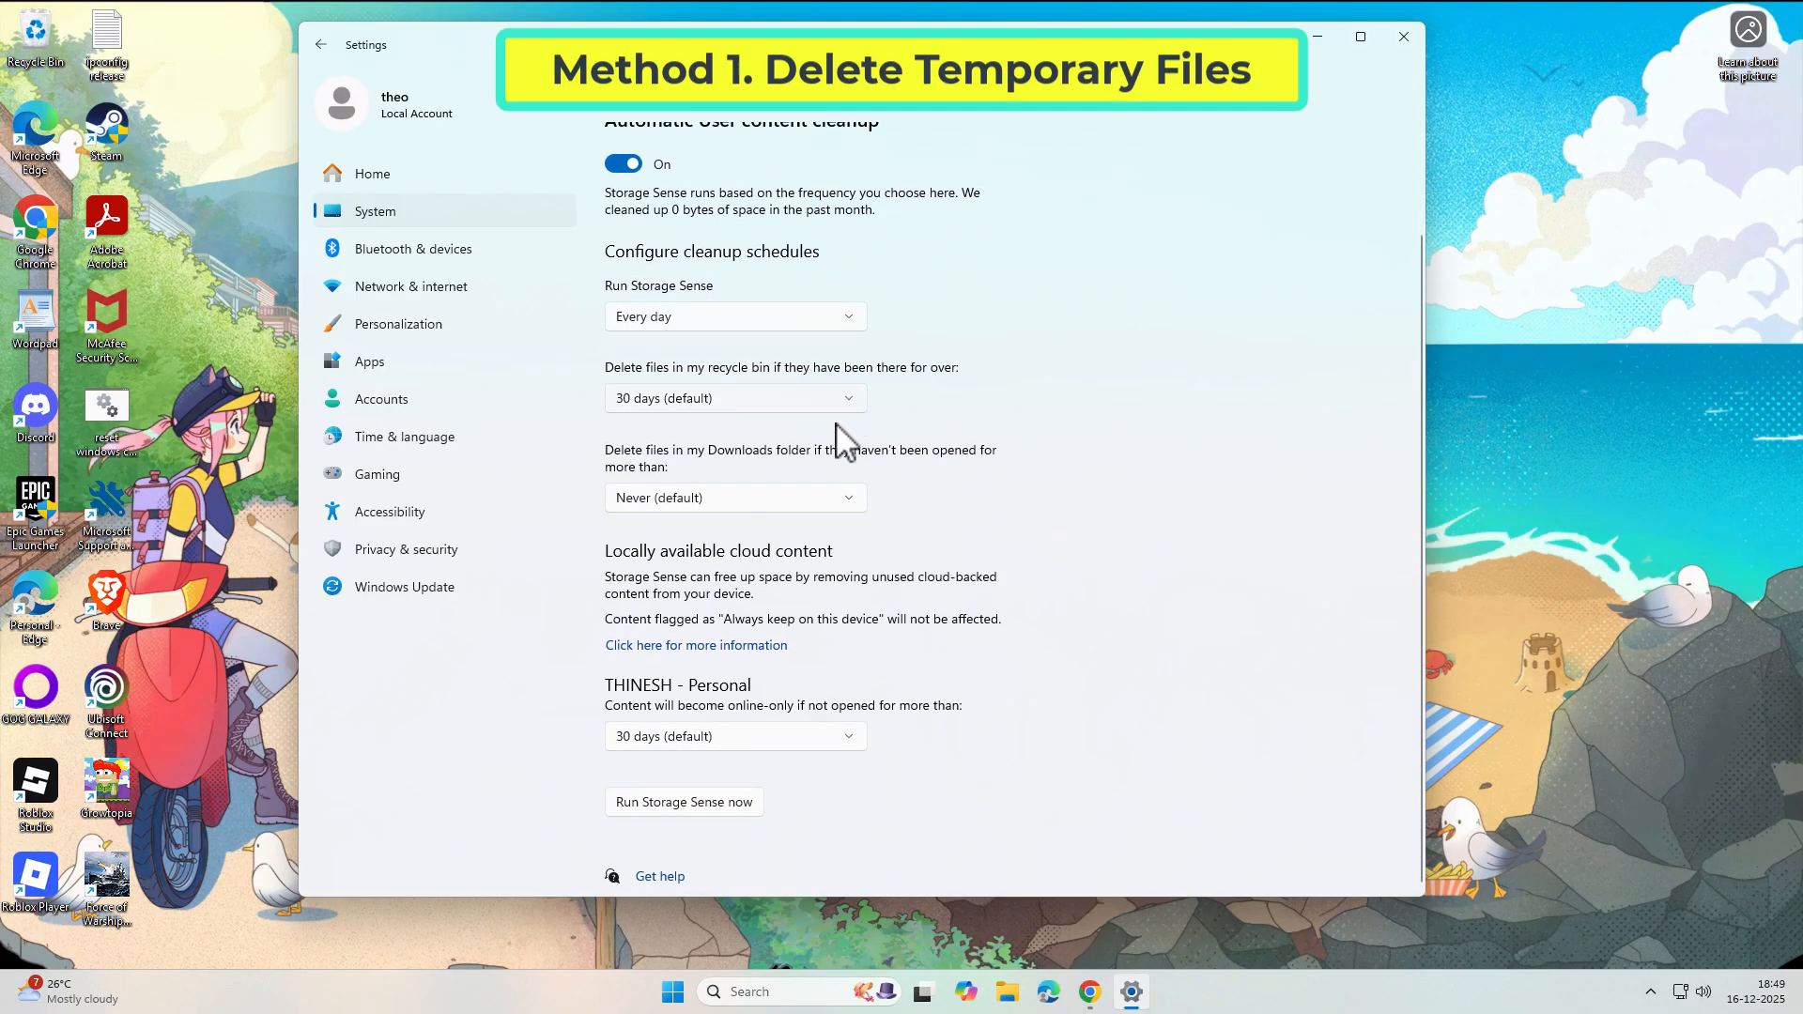
{"action": "left_click", "coordinate": [675, 800]}
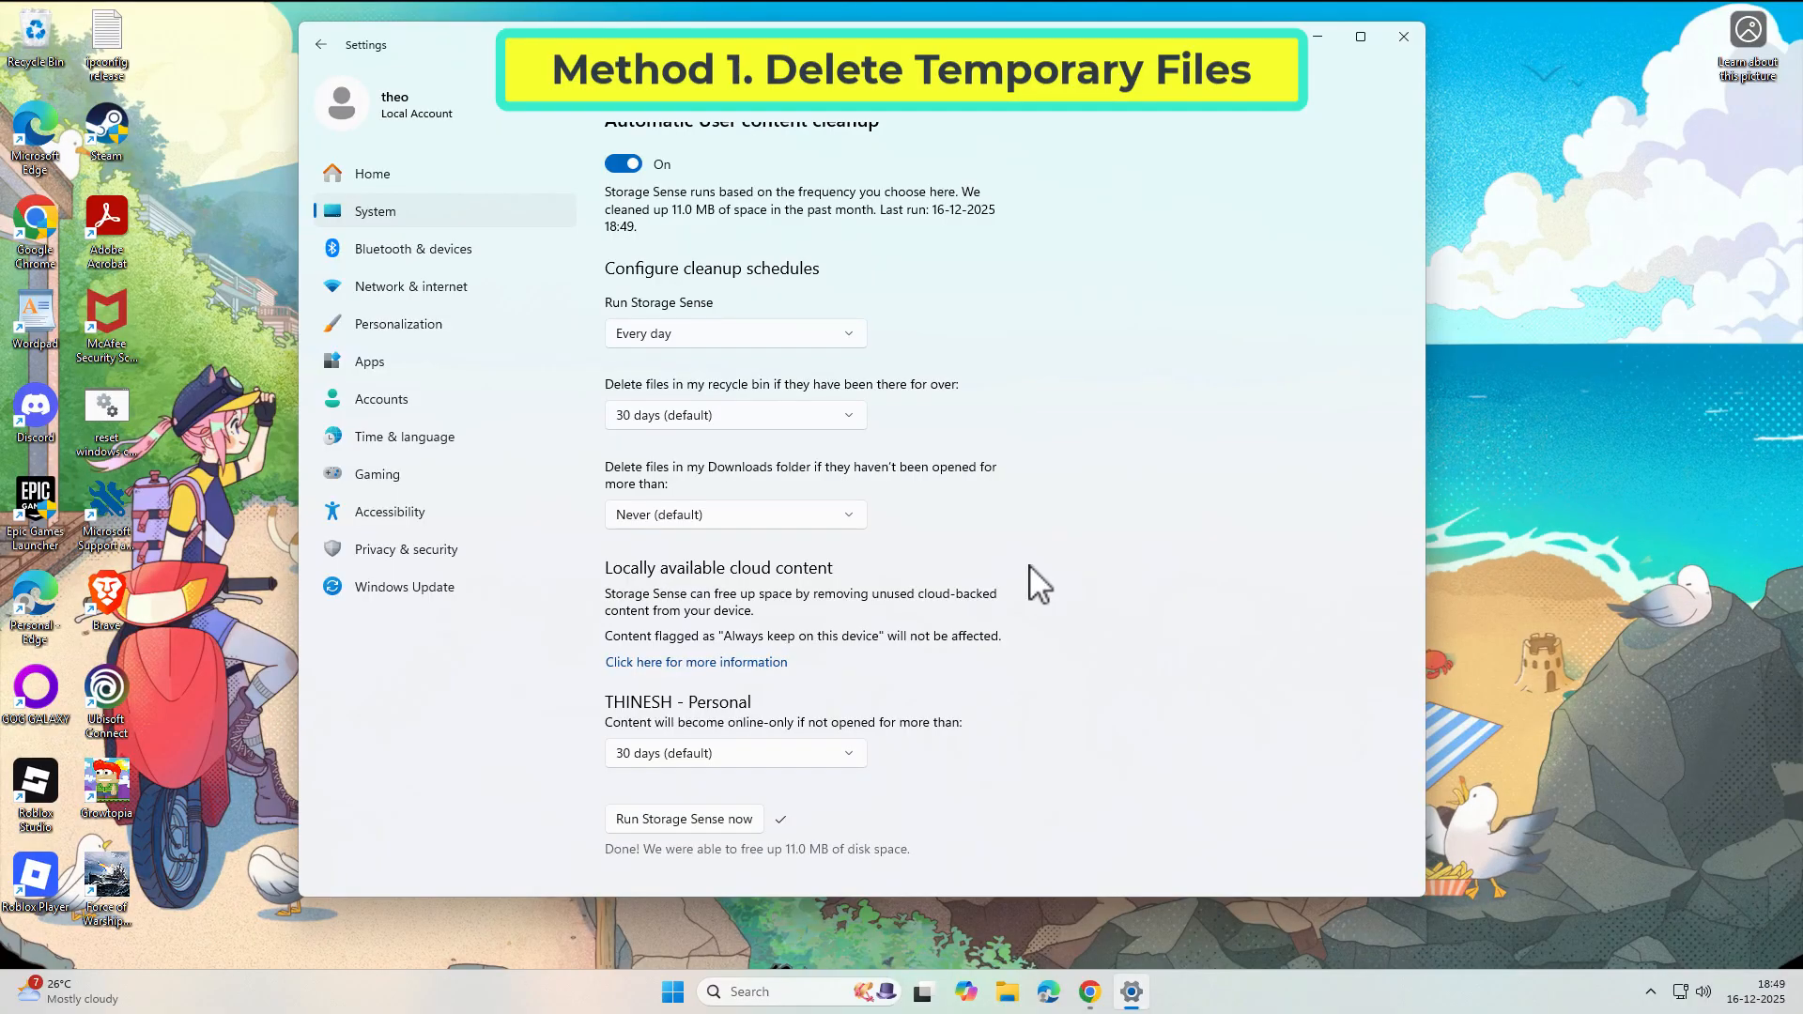
{"action": "left_click", "coordinate": [1401, 38]}
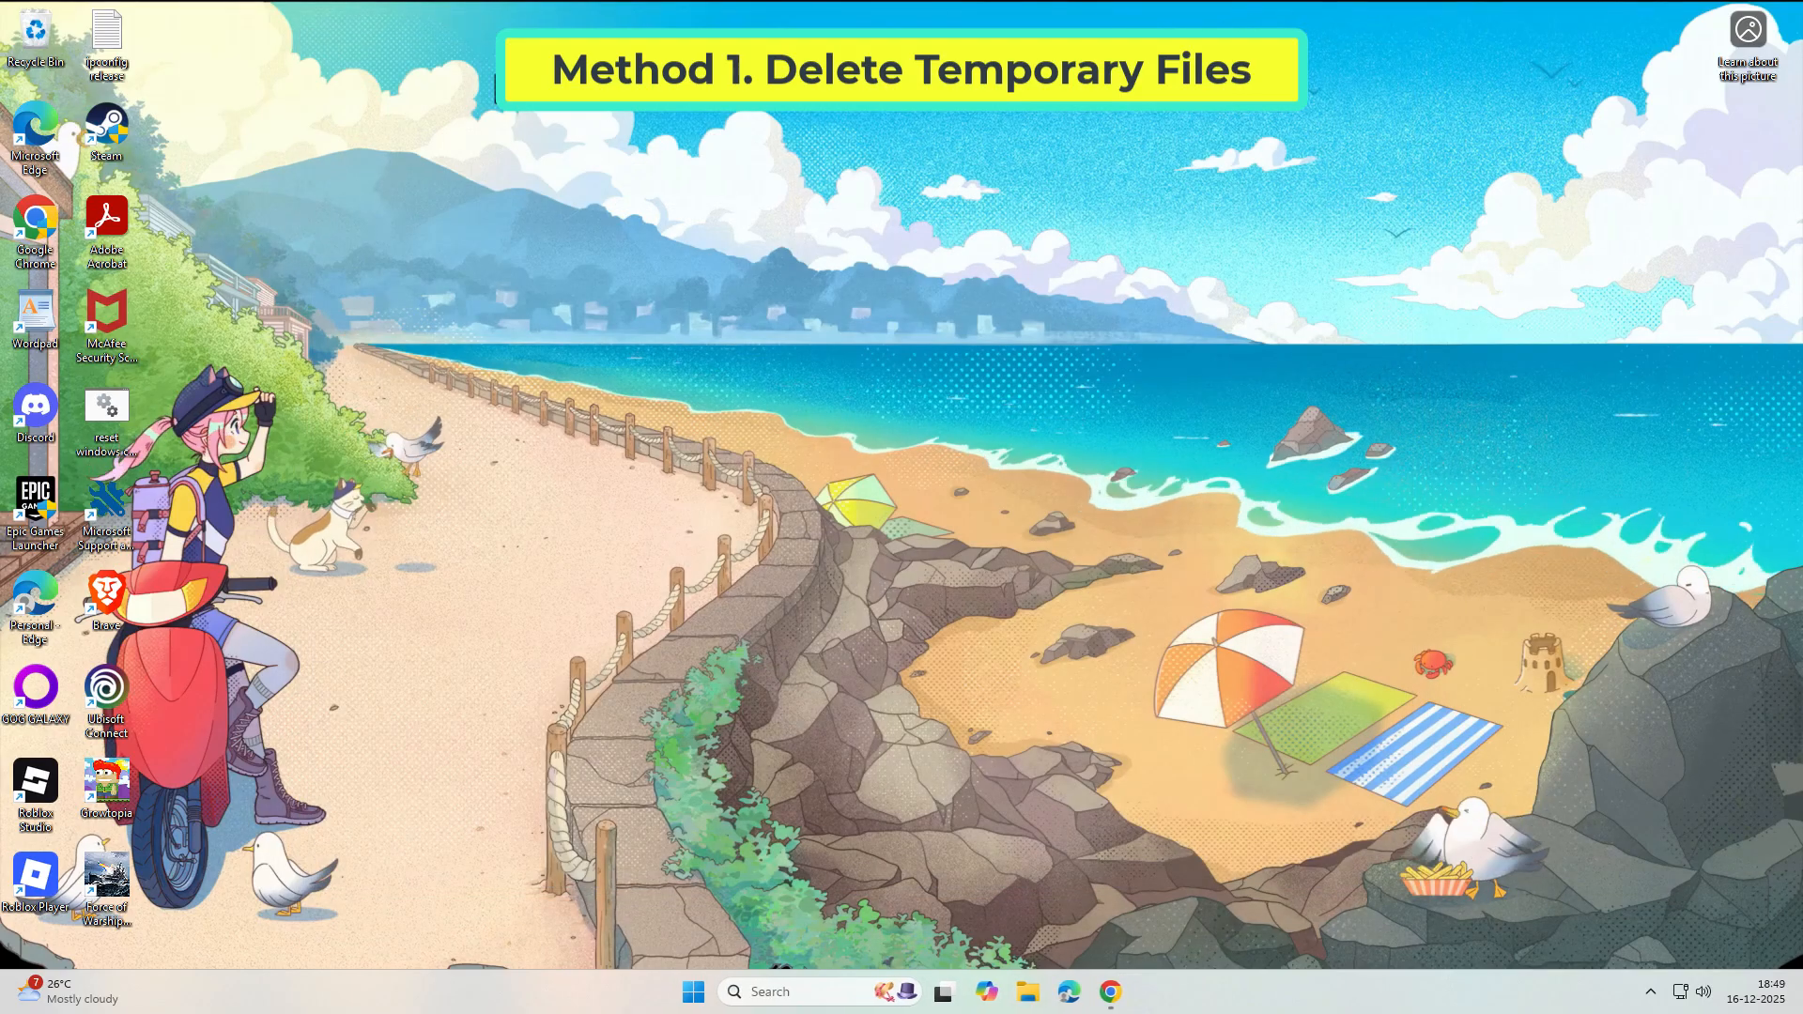
Open File Explorer and go to the AppData\Local folder of the user's profile under Users on Local Disk (C:)
{"action": "left_click", "coordinate": [1028, 991]}
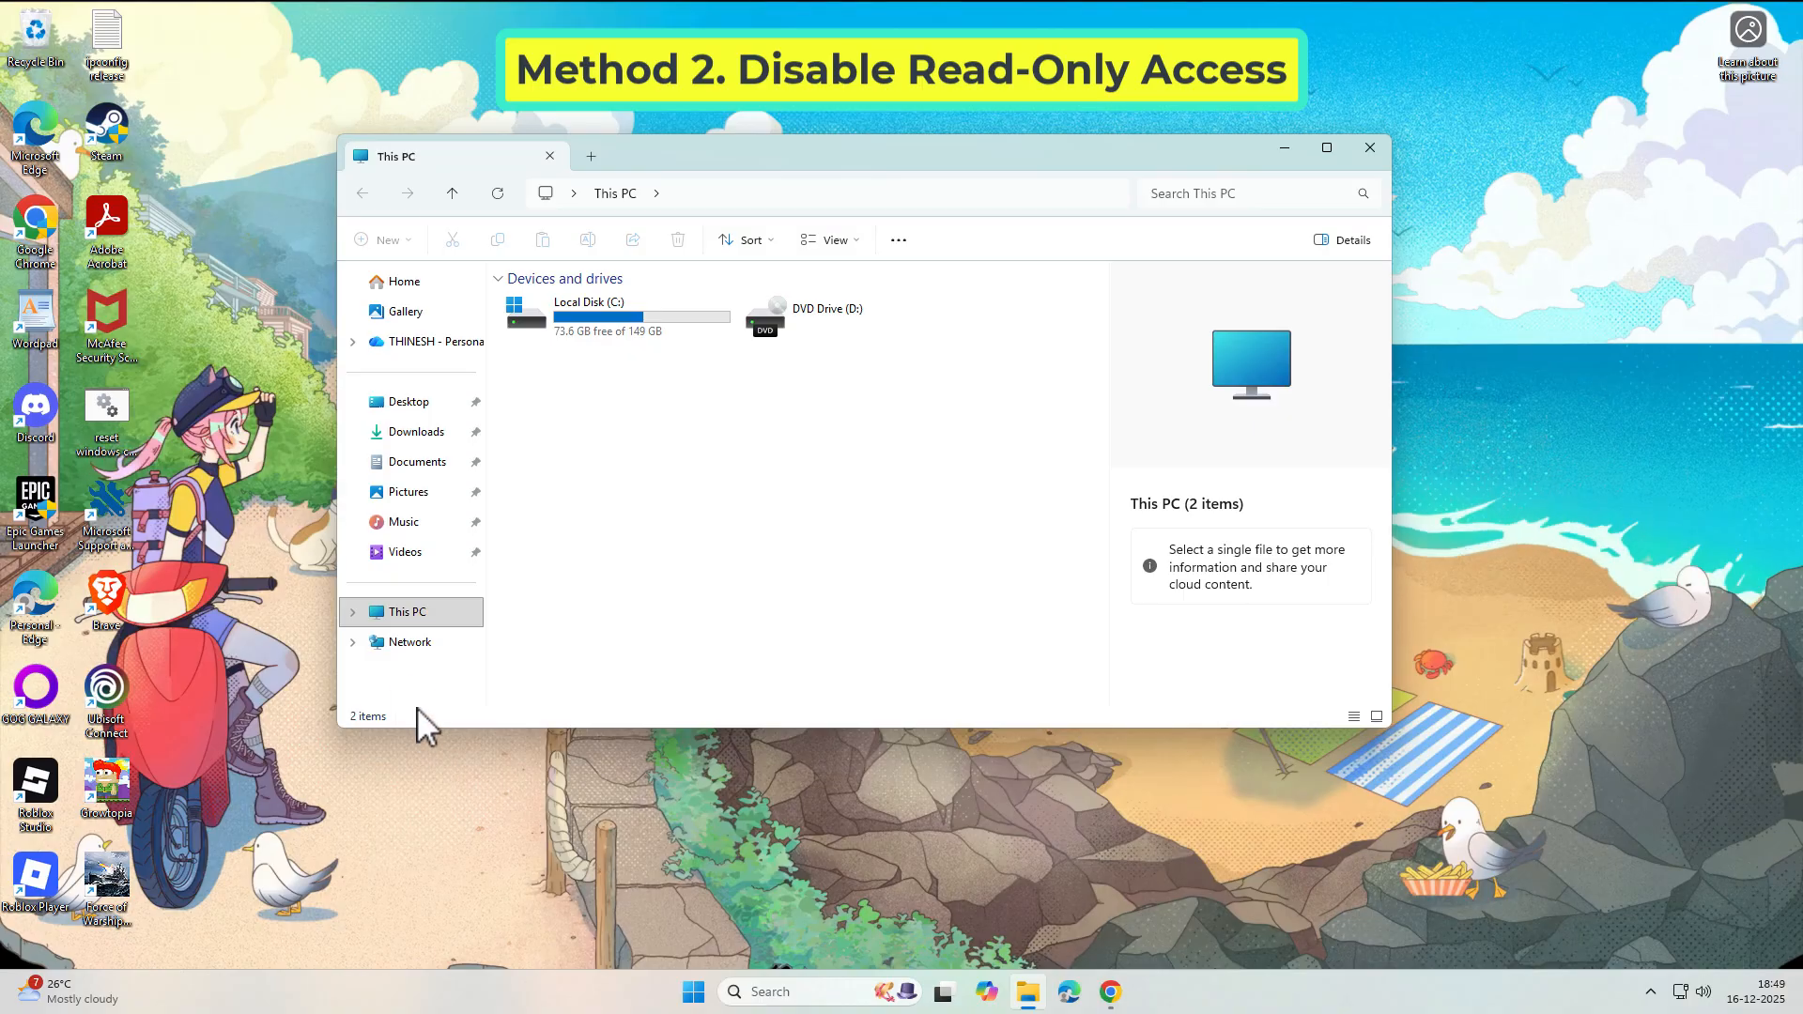
{"action": "left_click", "coordinate": [655, 317]}
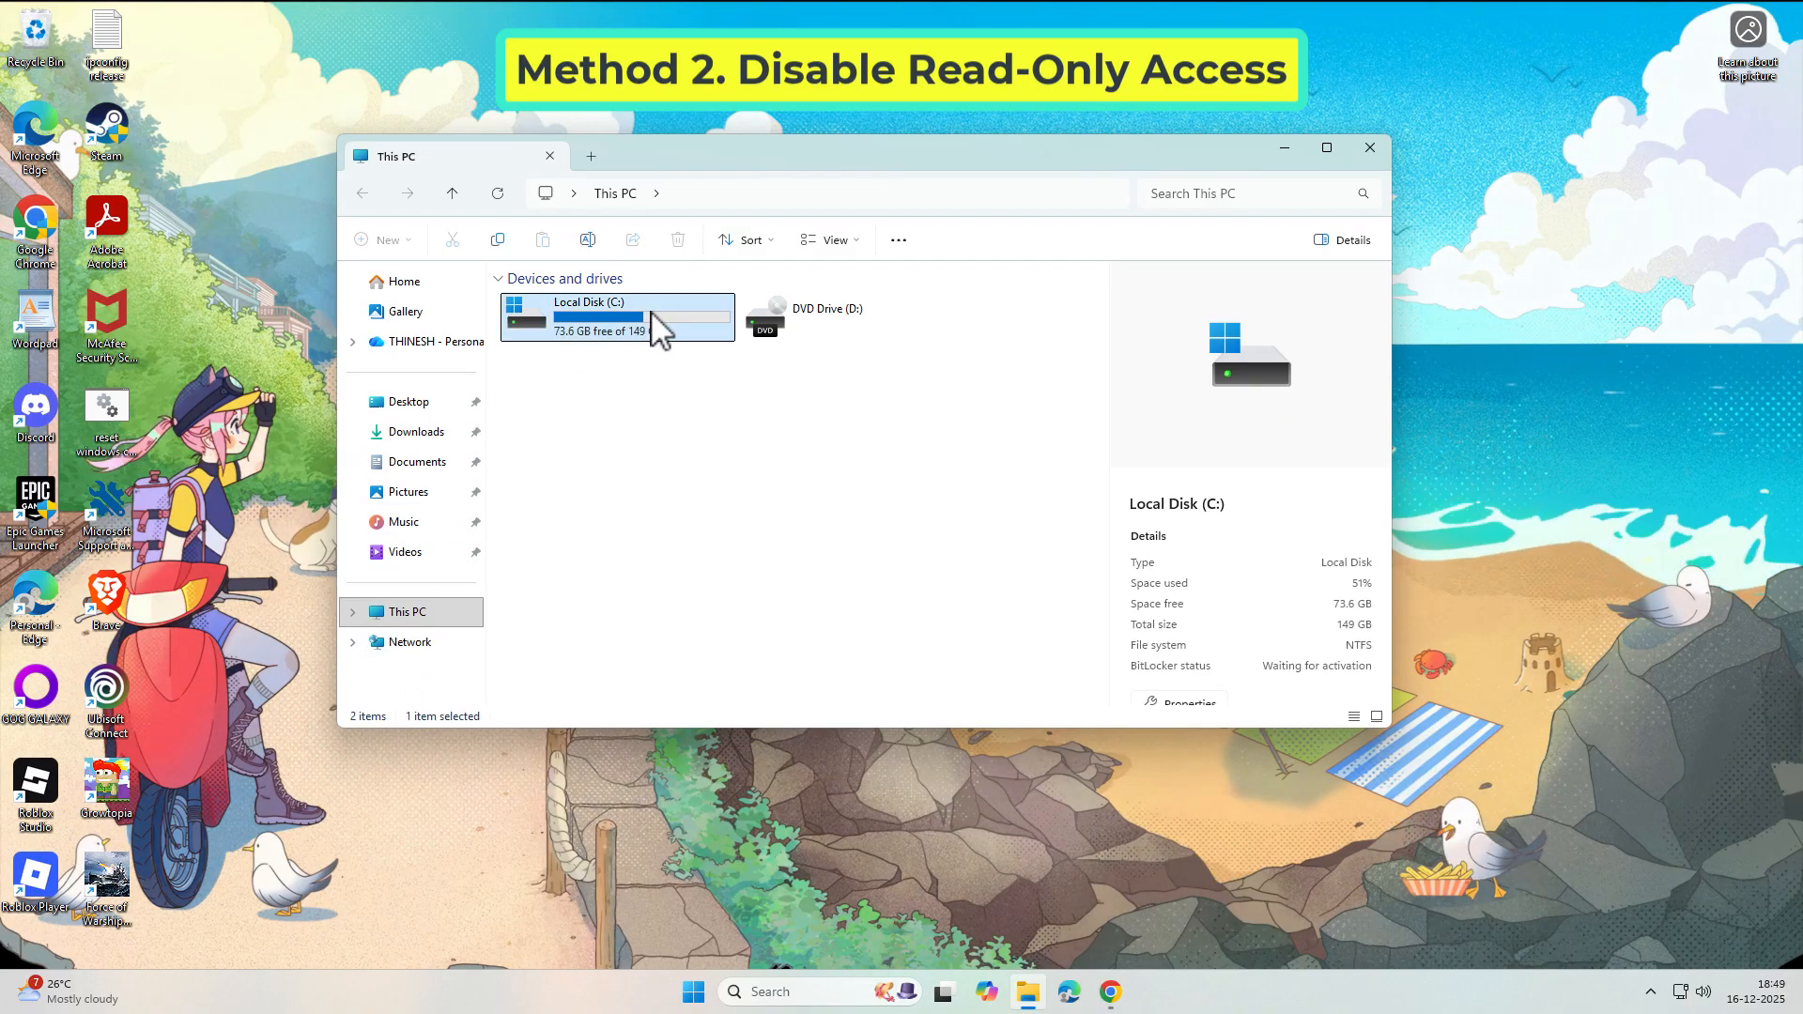
{"action": "double_click", "coordinate": [655, 317]}
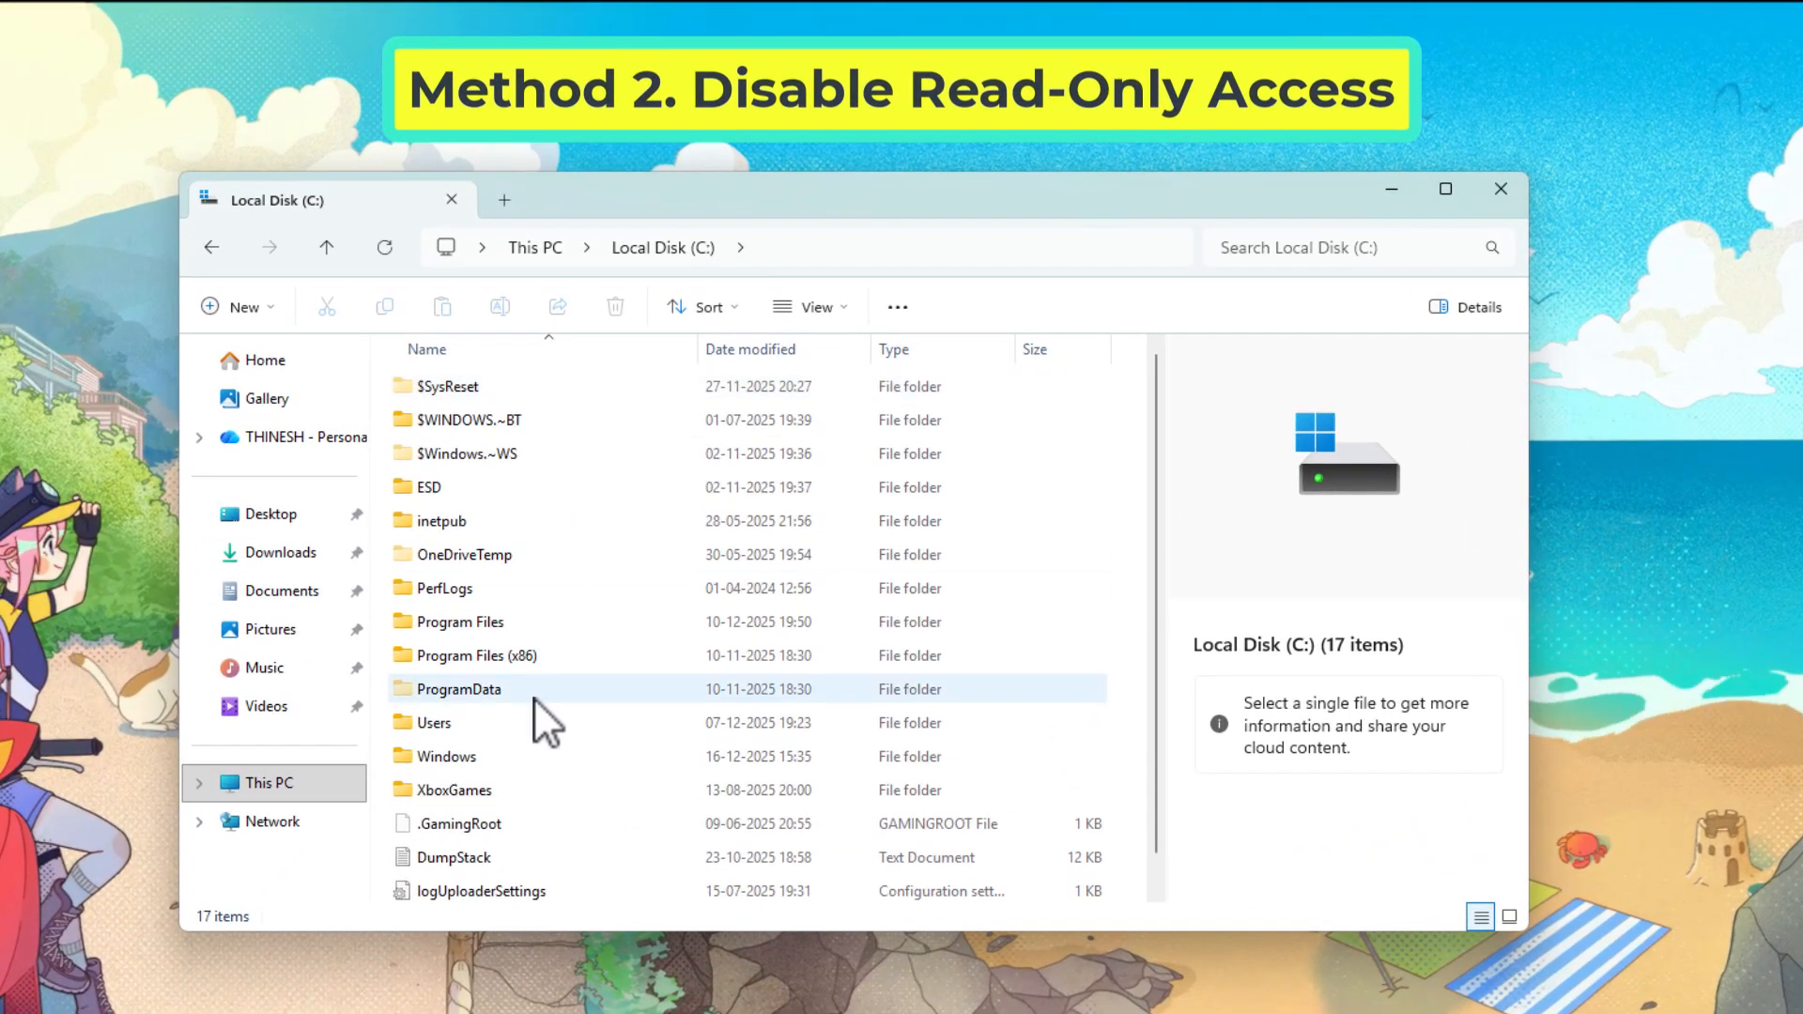
{"action": "double_click", "coordinate": [520, 730]}
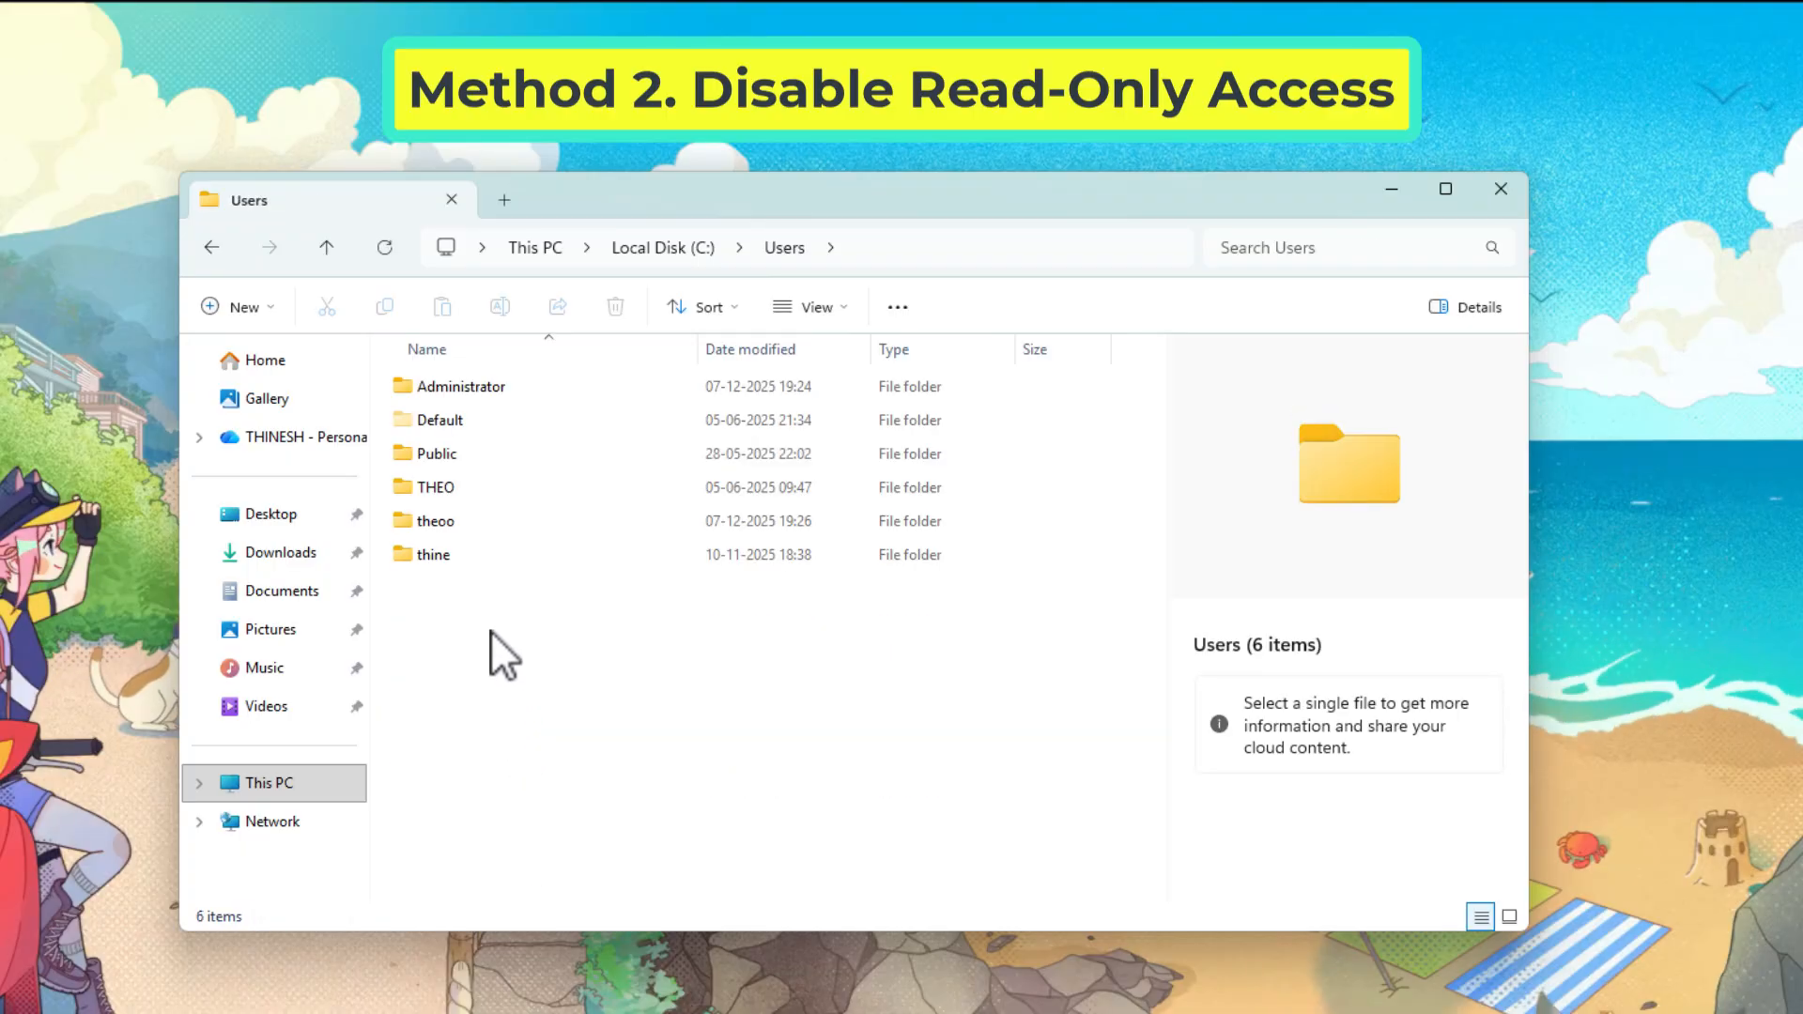
{"action": "double_click", "coordinate": [493, 554]}
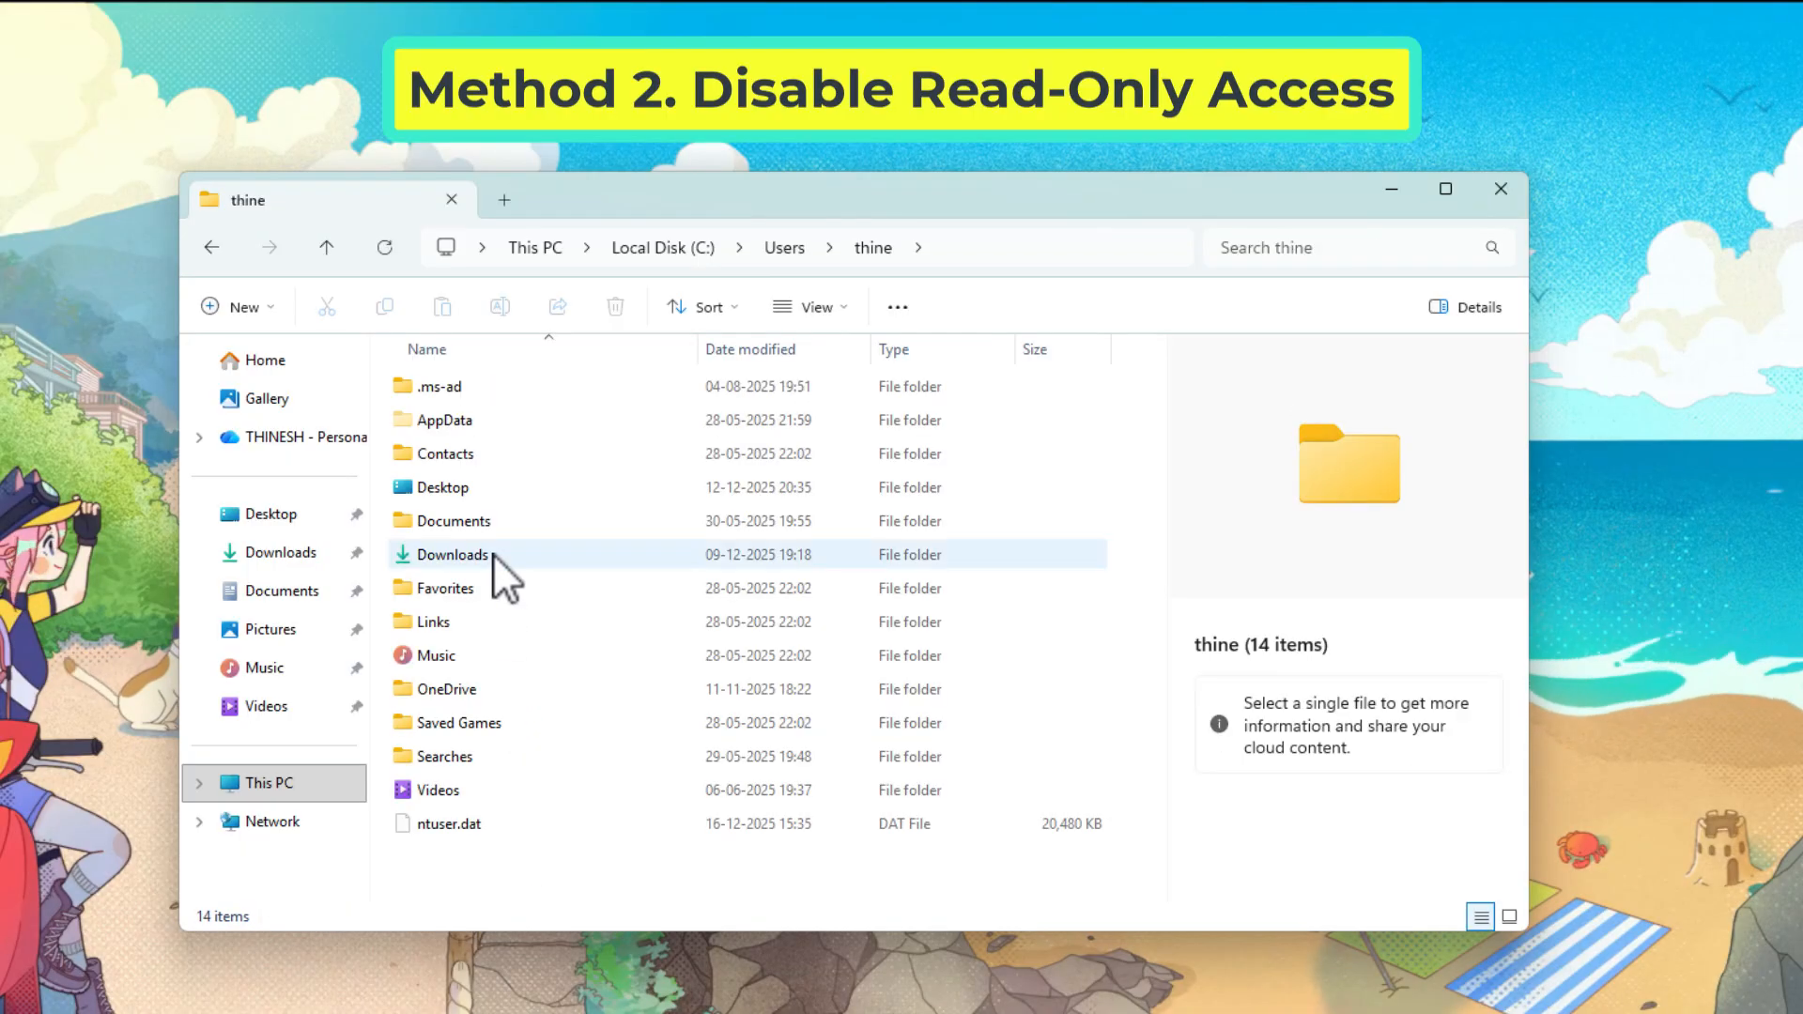
{"action": "double_click", "coordinate": [532, 413]}
{"action": "left_click", "coordinate": [529, 398]}
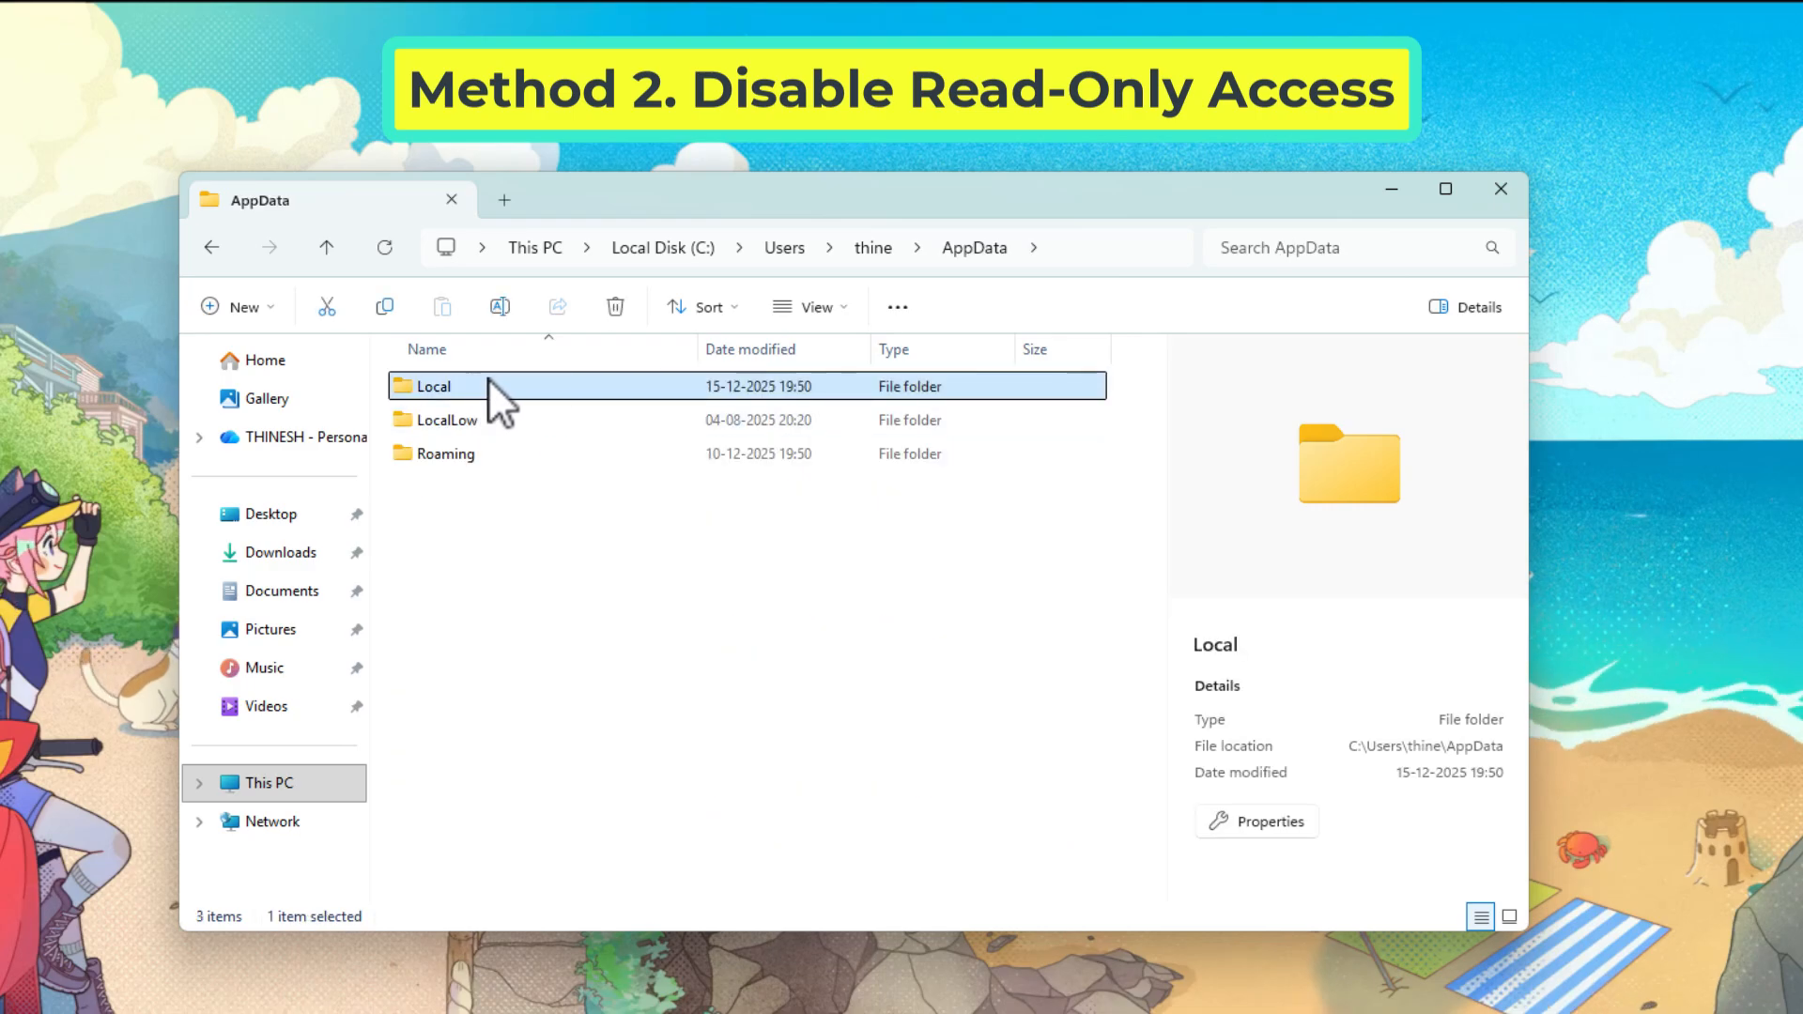
{"action": "double_click", "coordinate": [543, 385]}
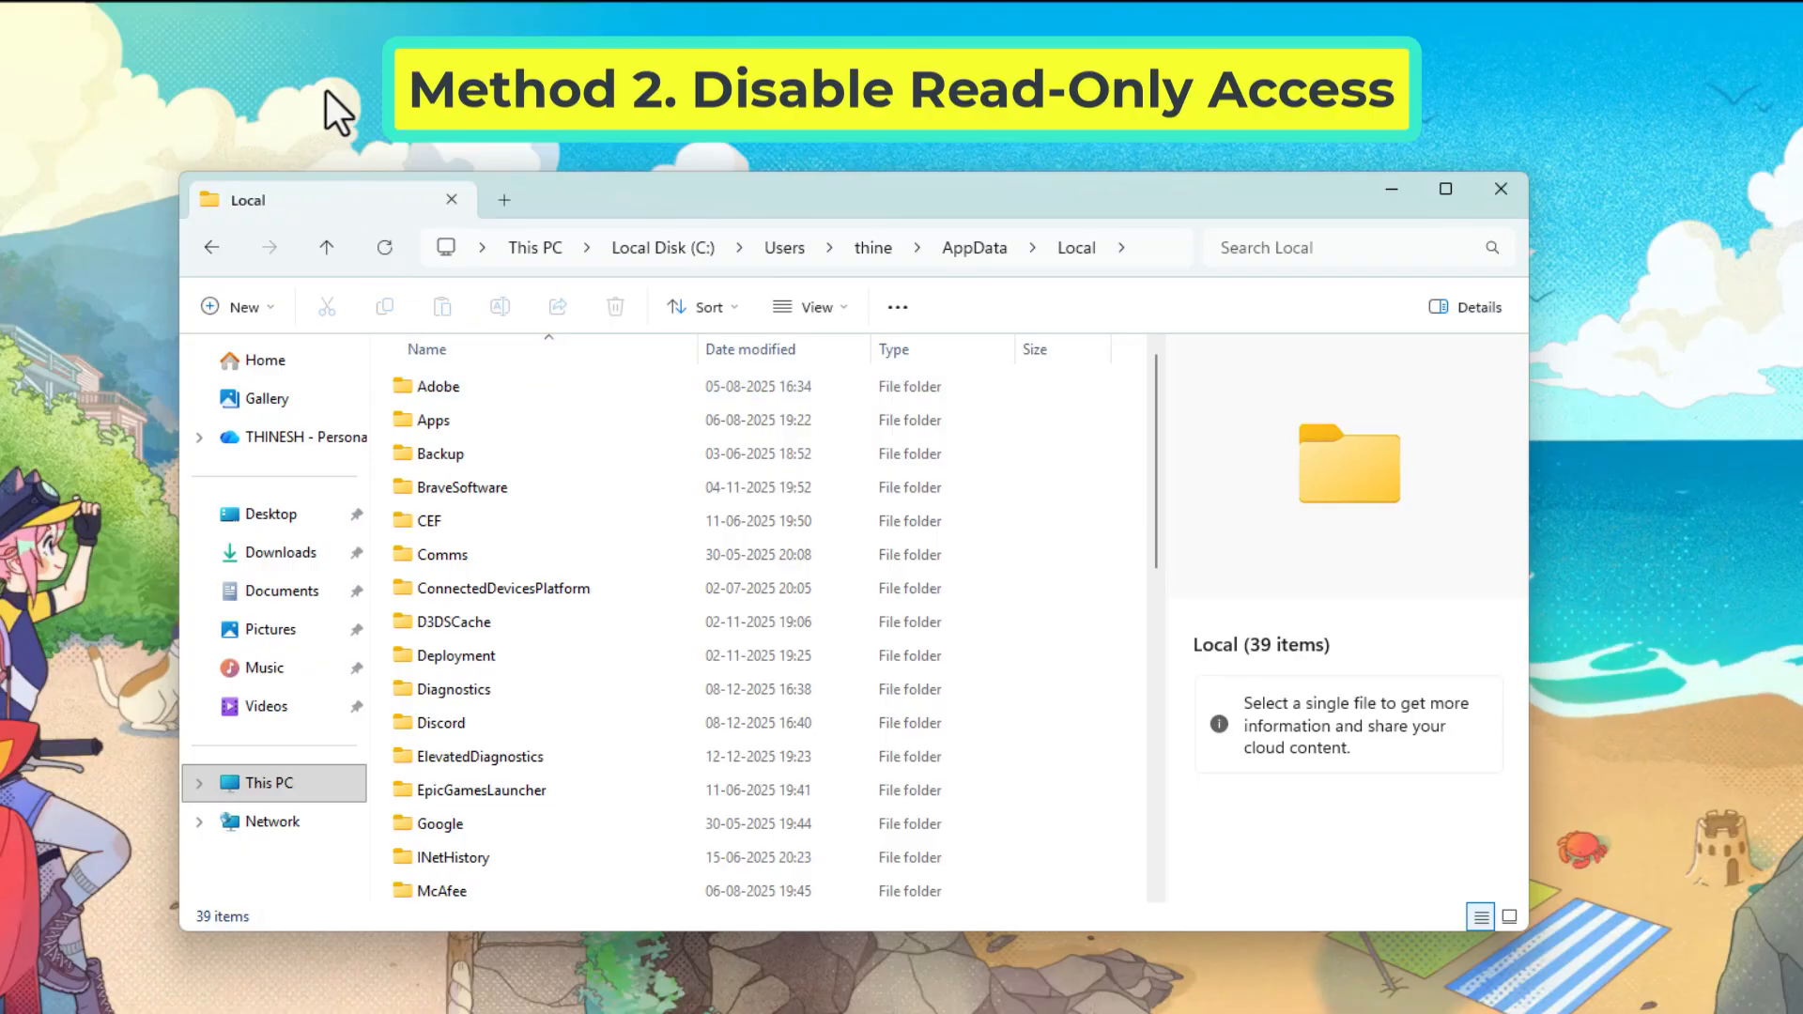
Find the Temp folder inside Local and open its properties, placing the dialog fully in view
{"action": "scroll", "coordinate": [777, 587], "scroll_direction": "down", "scroll_amount": 8}
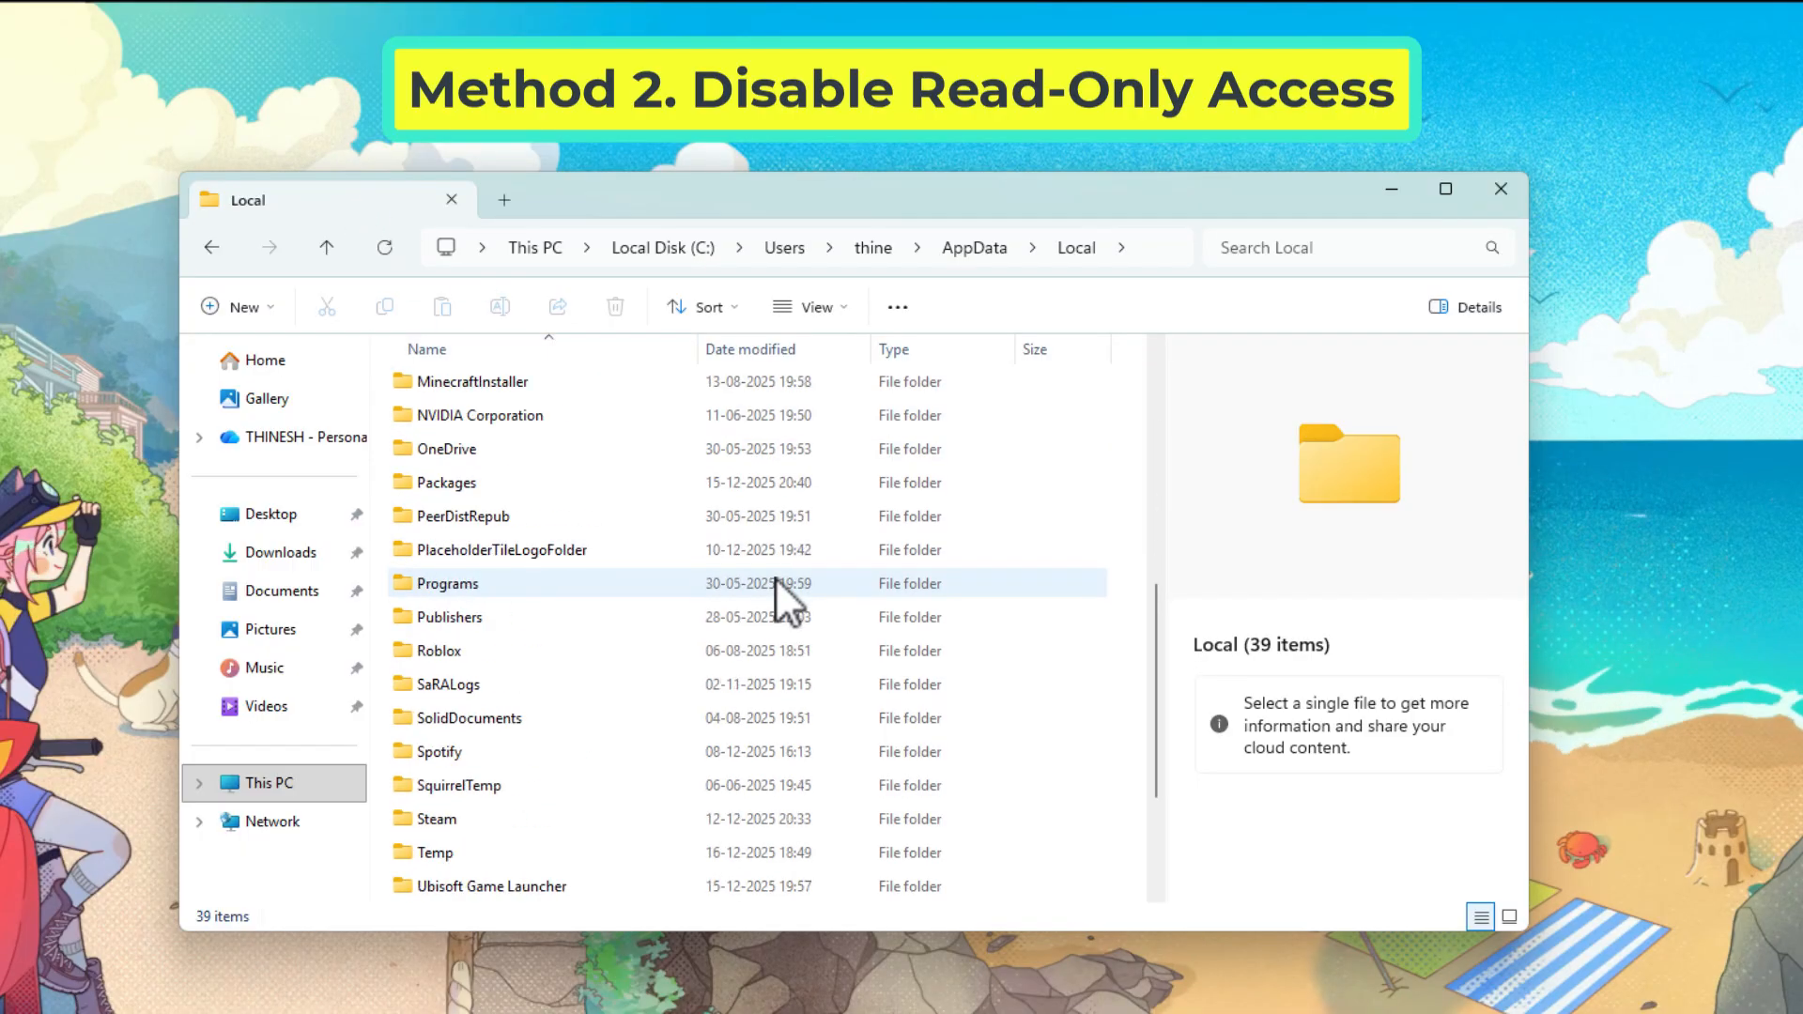
{"action": "left_click", "coordinate": [765, 656]}
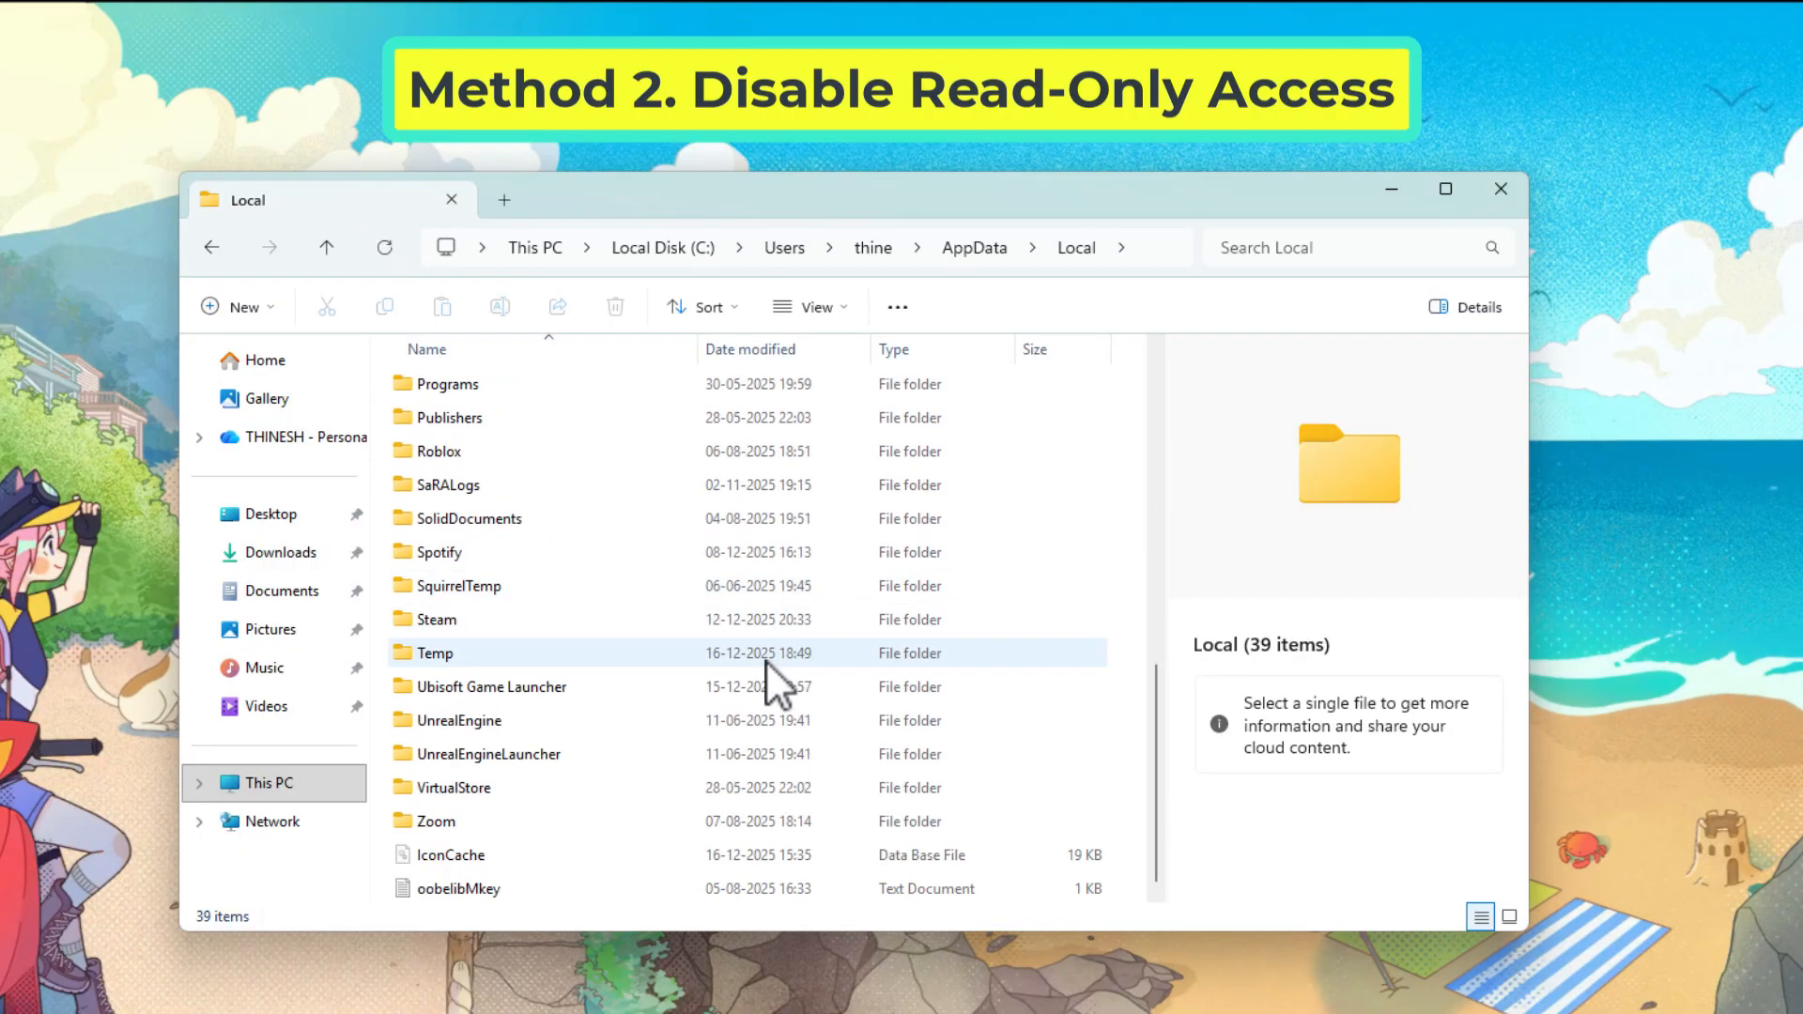
{"action": "right_click", "coordinate": [504, 652]}
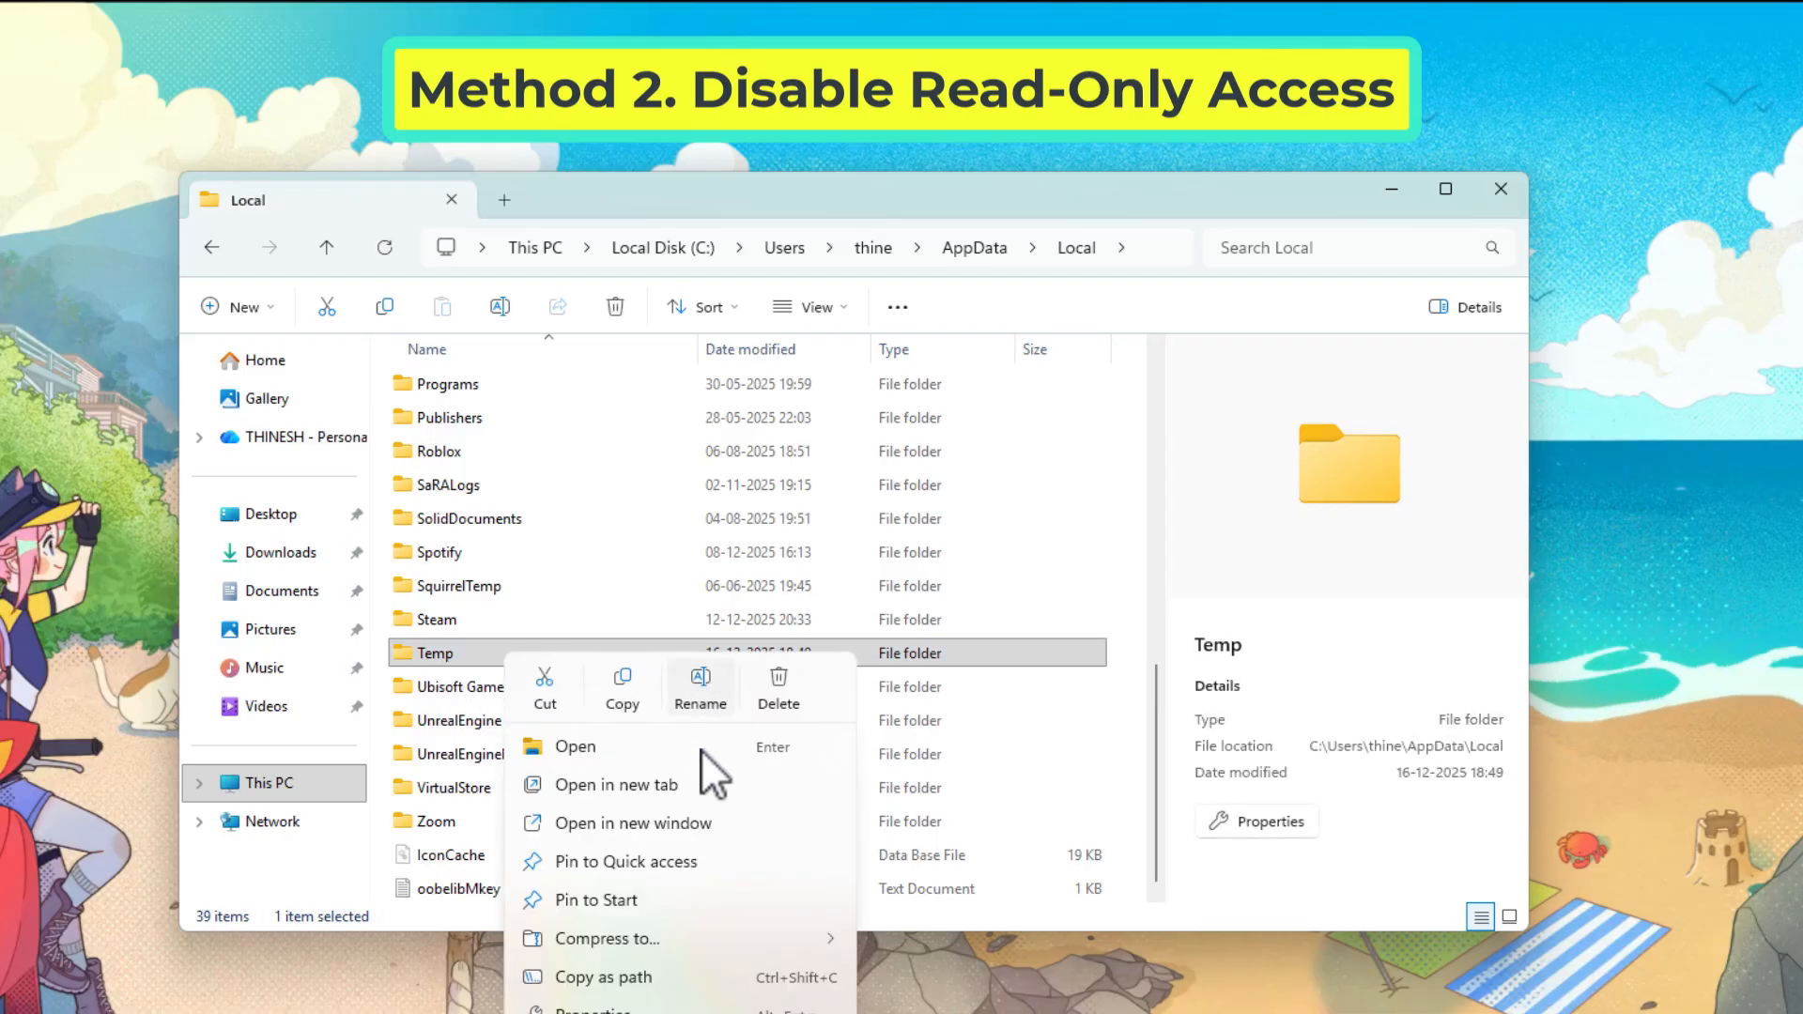
{"action": "left_click", "coordinate": [592, 1010]}
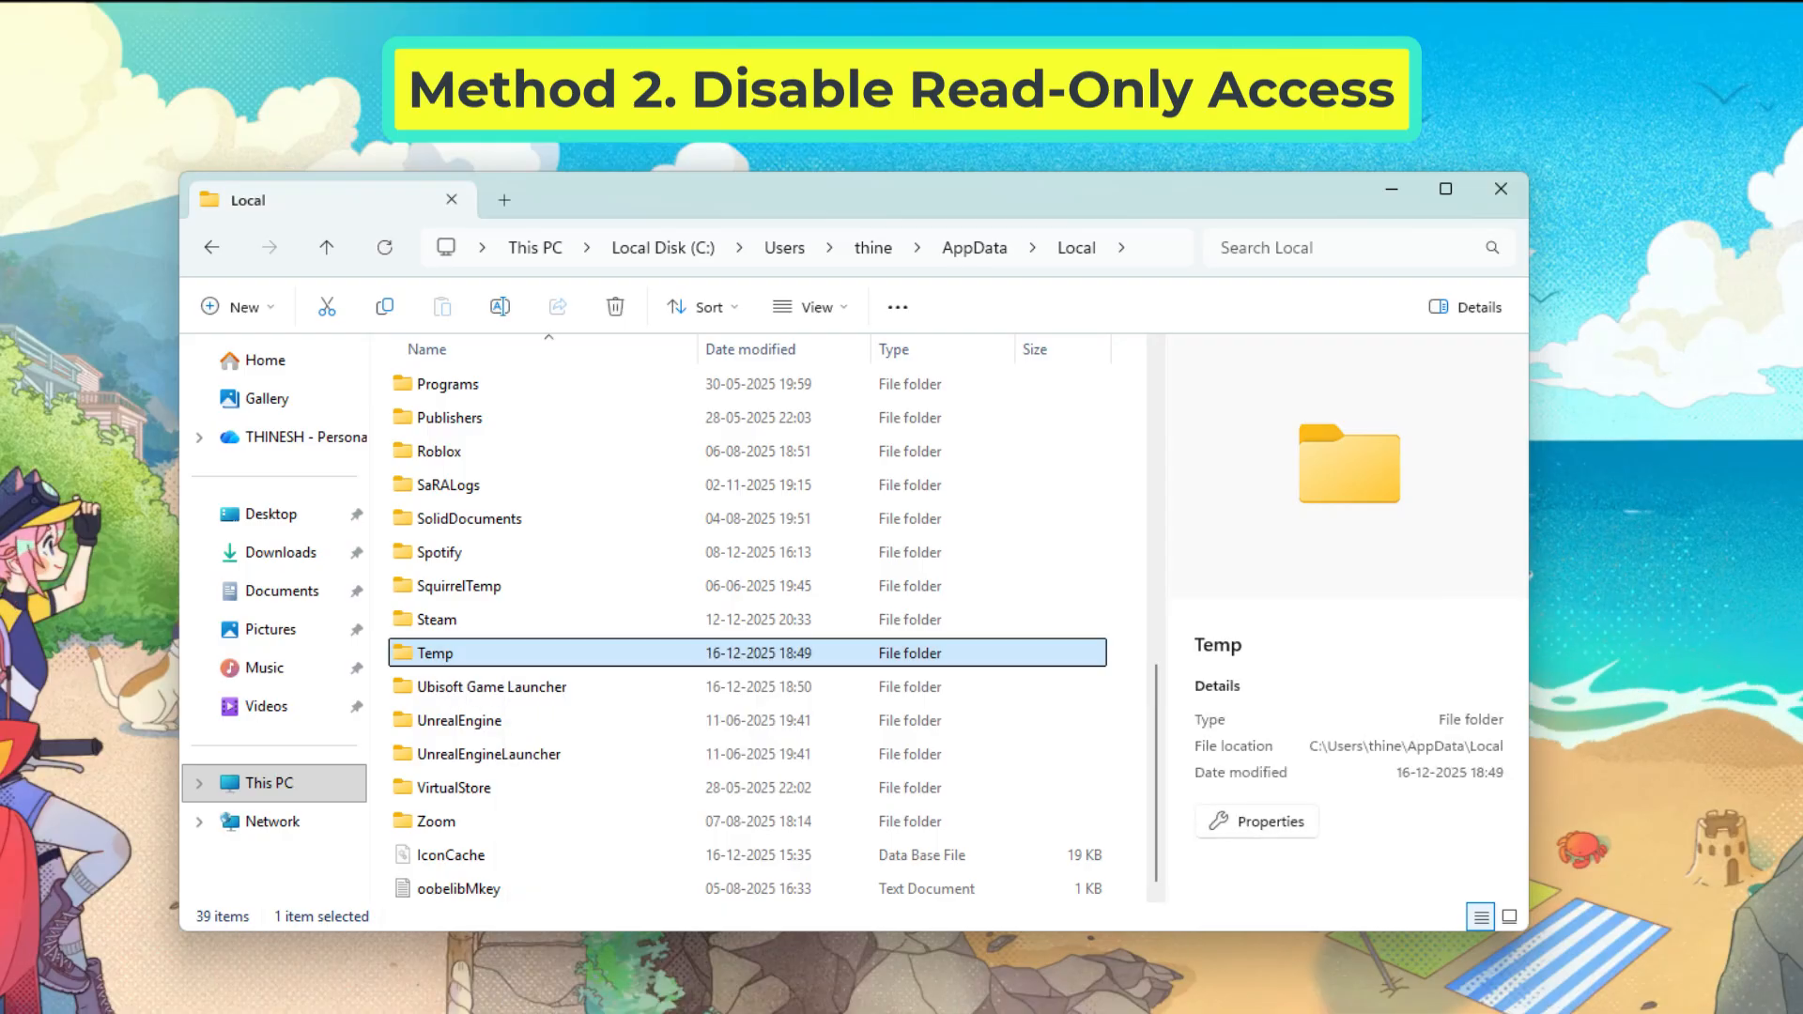
{"action": "left_click_drag", "start_coordinate": [770, 668], "coordinate": [785, 280]}
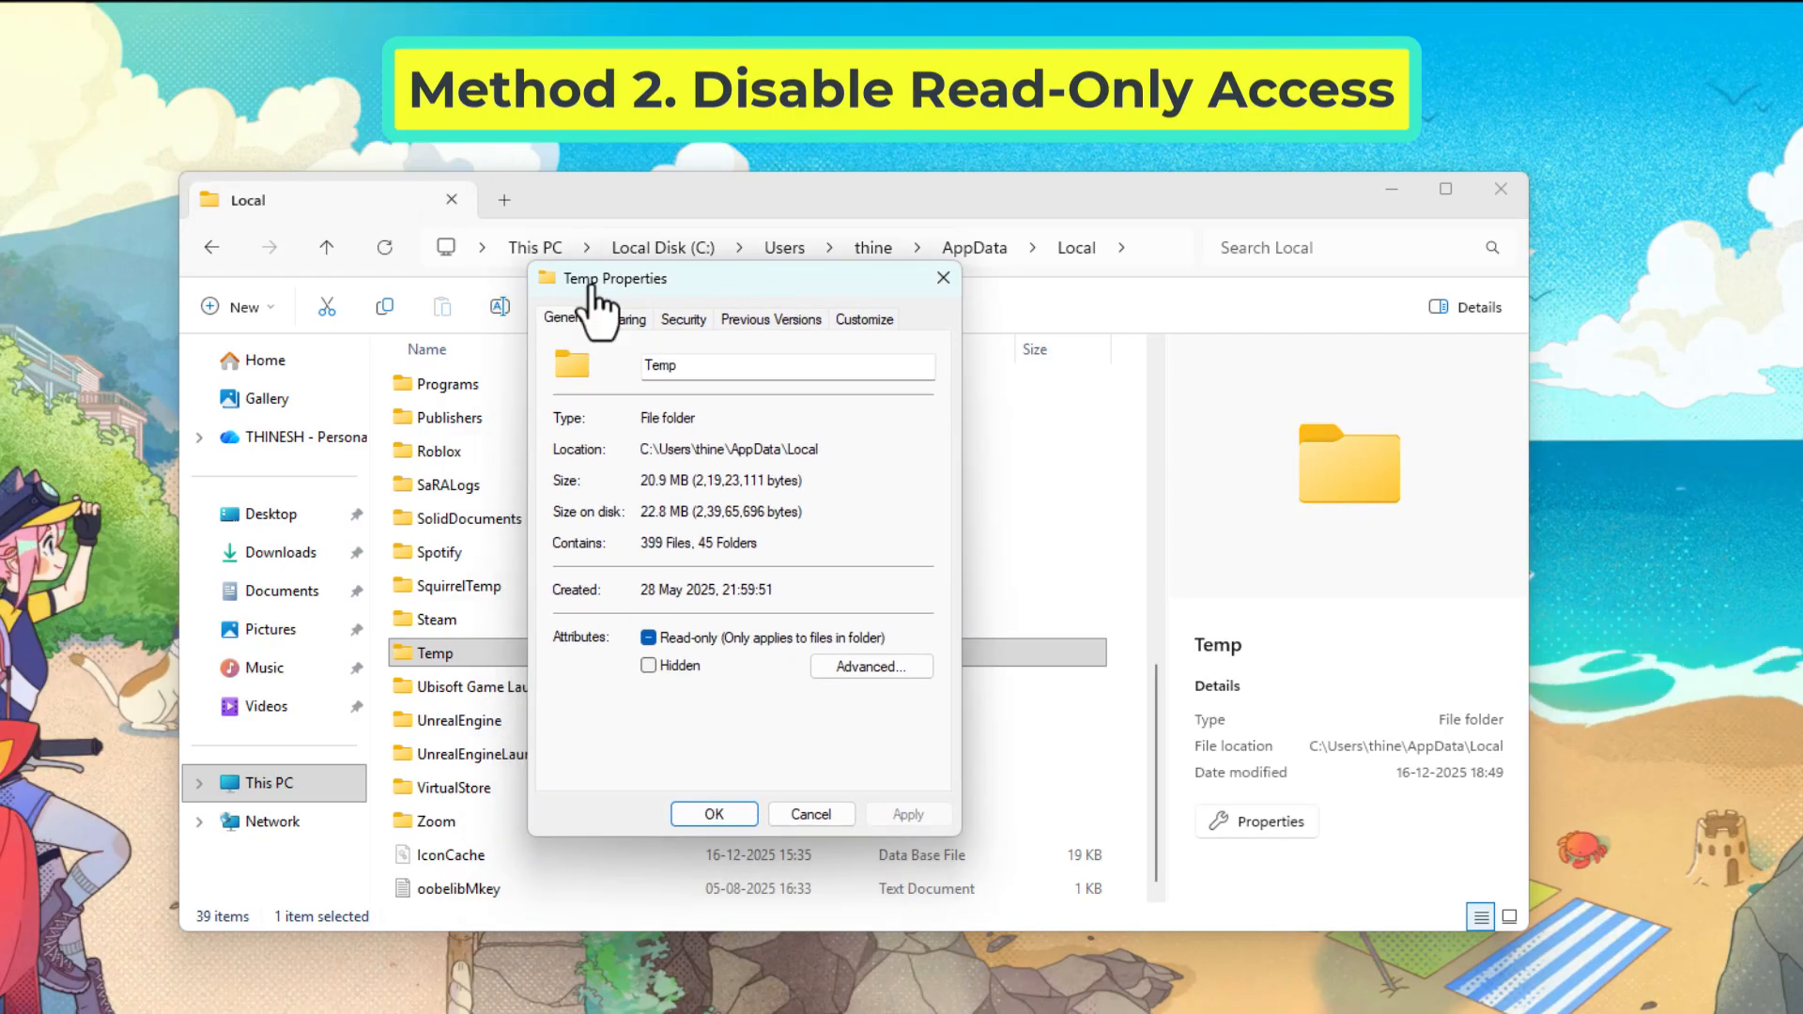
Ensure SYSTEM is allowed Full control in the Temp folder's security permissions, confirm both dialogs and close File Explorer
{"action": "left_click", "coordinate": [682, 320]}
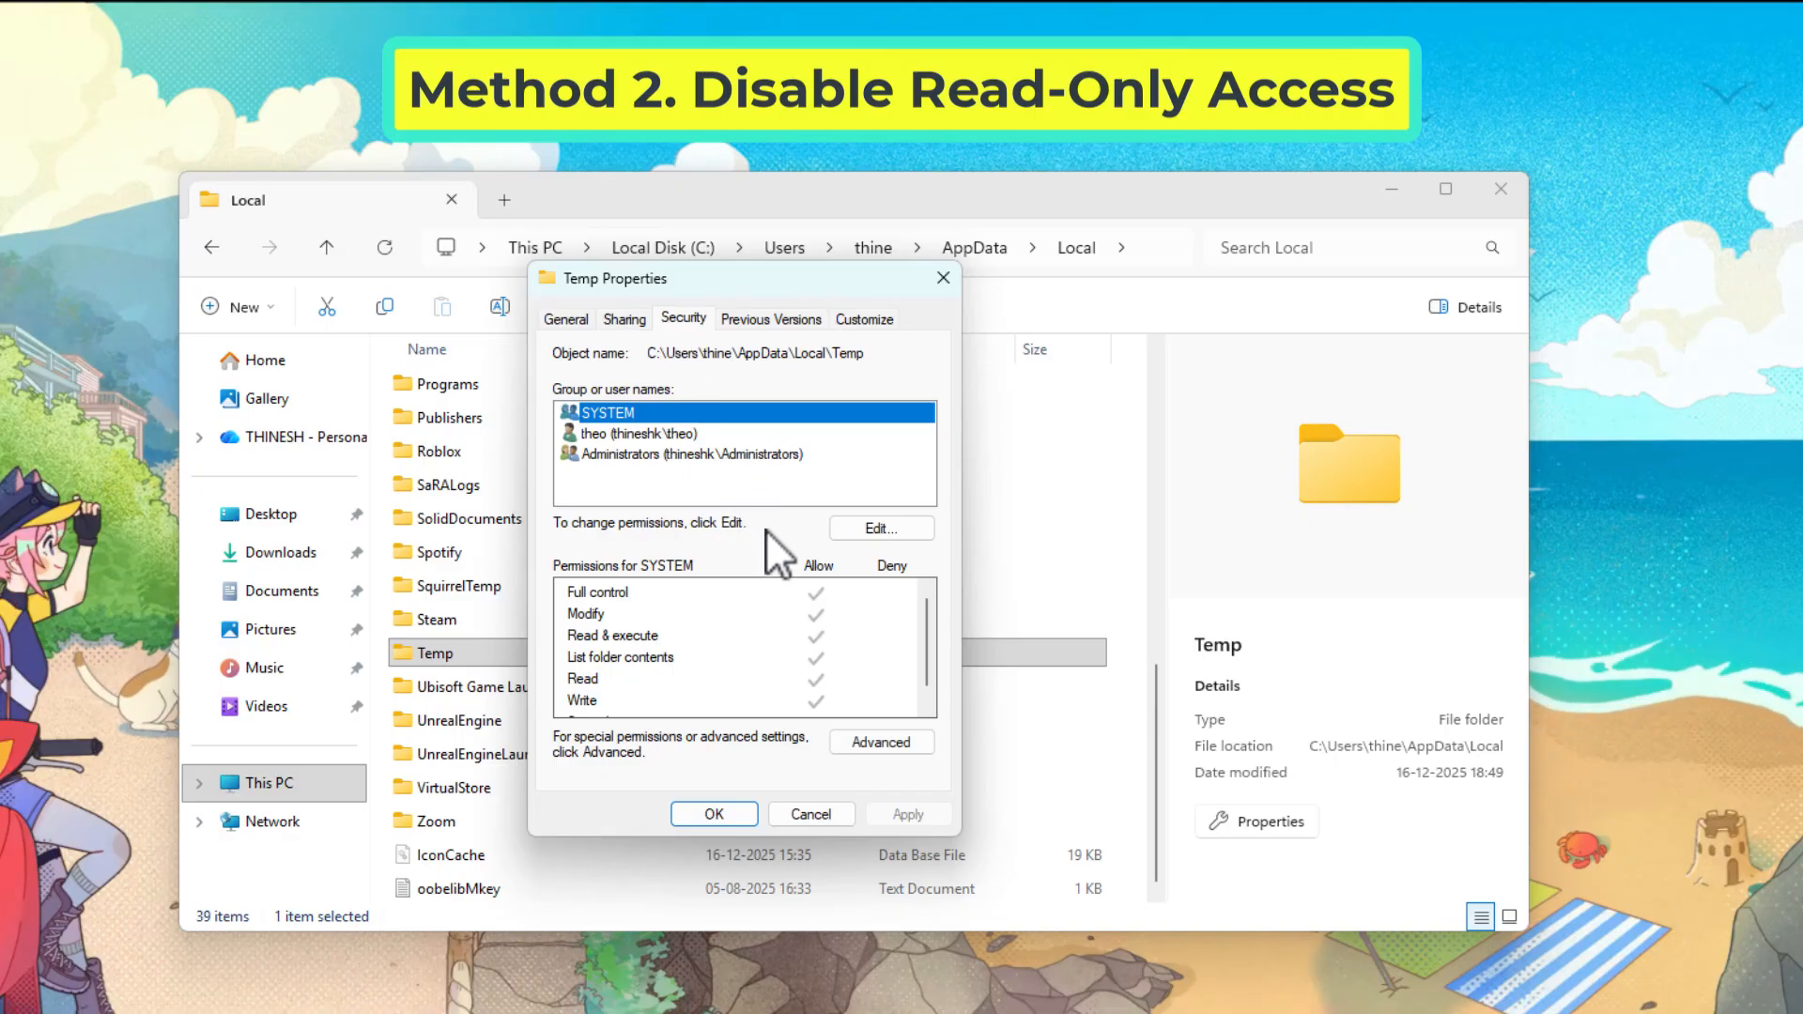
{"action": "left_click", "coordinate": [877, 528]}
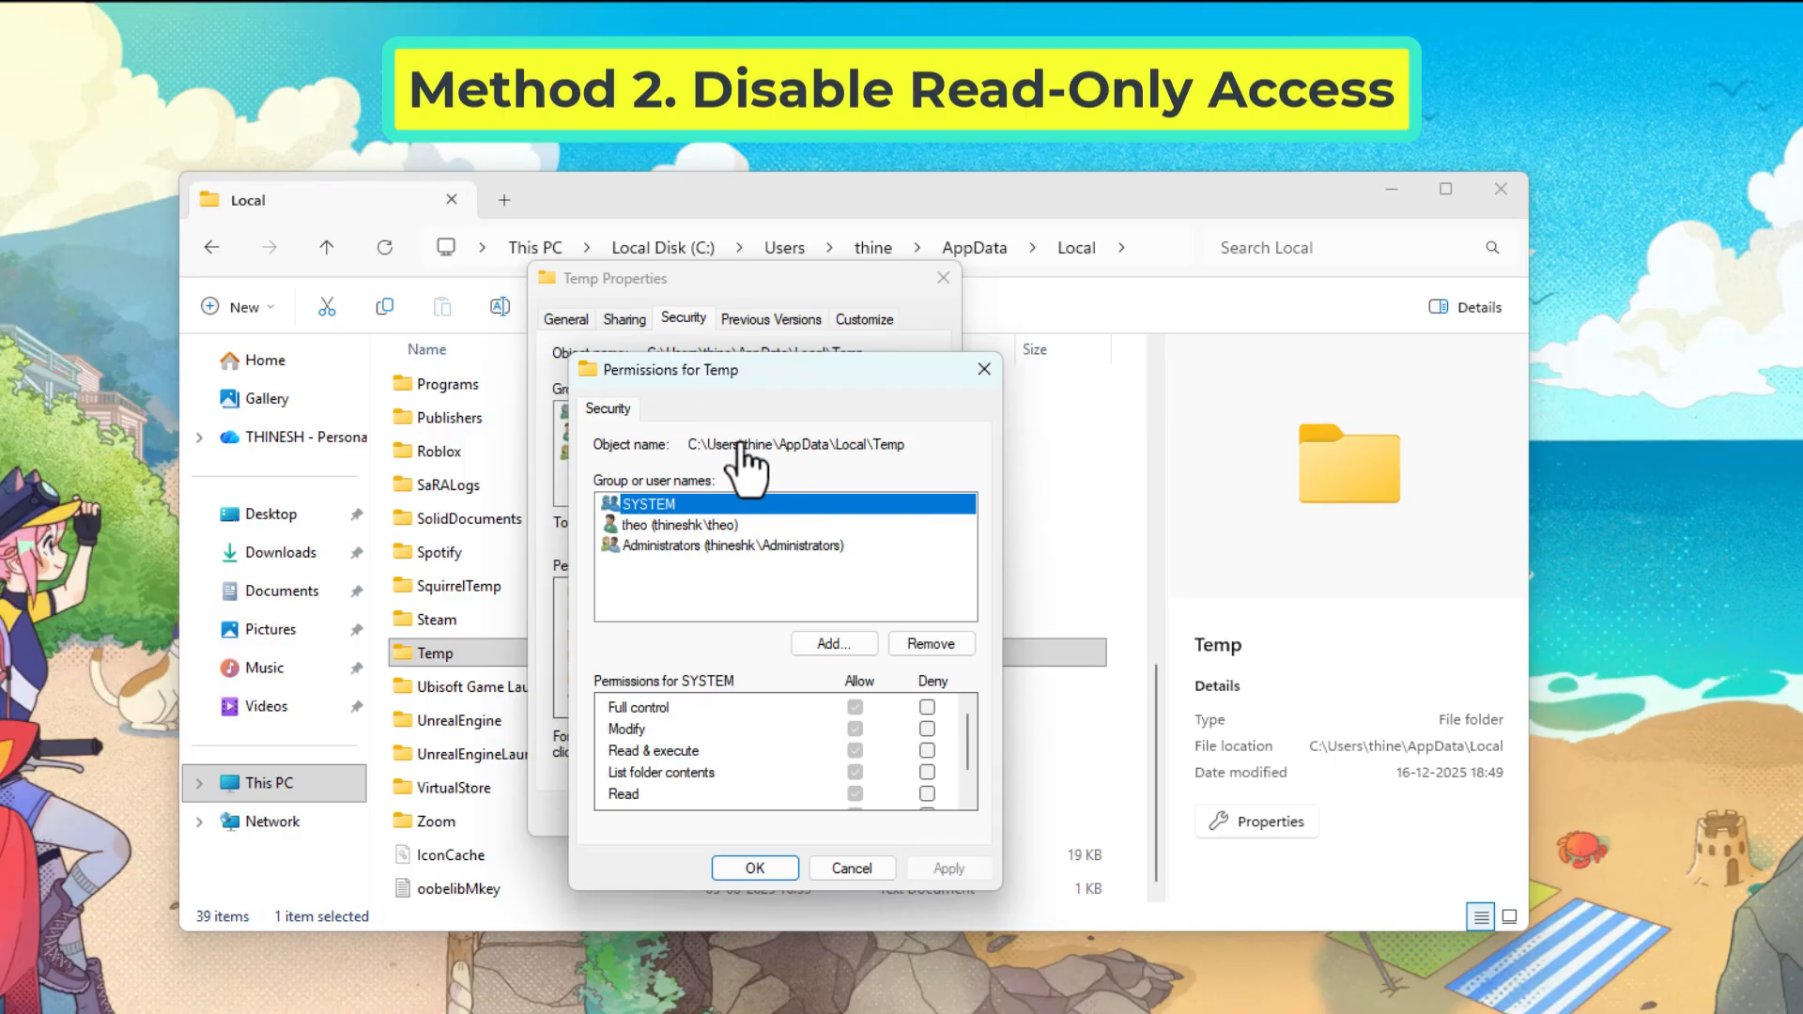
{"action": "left_click", "coordinate": [859, 711]}
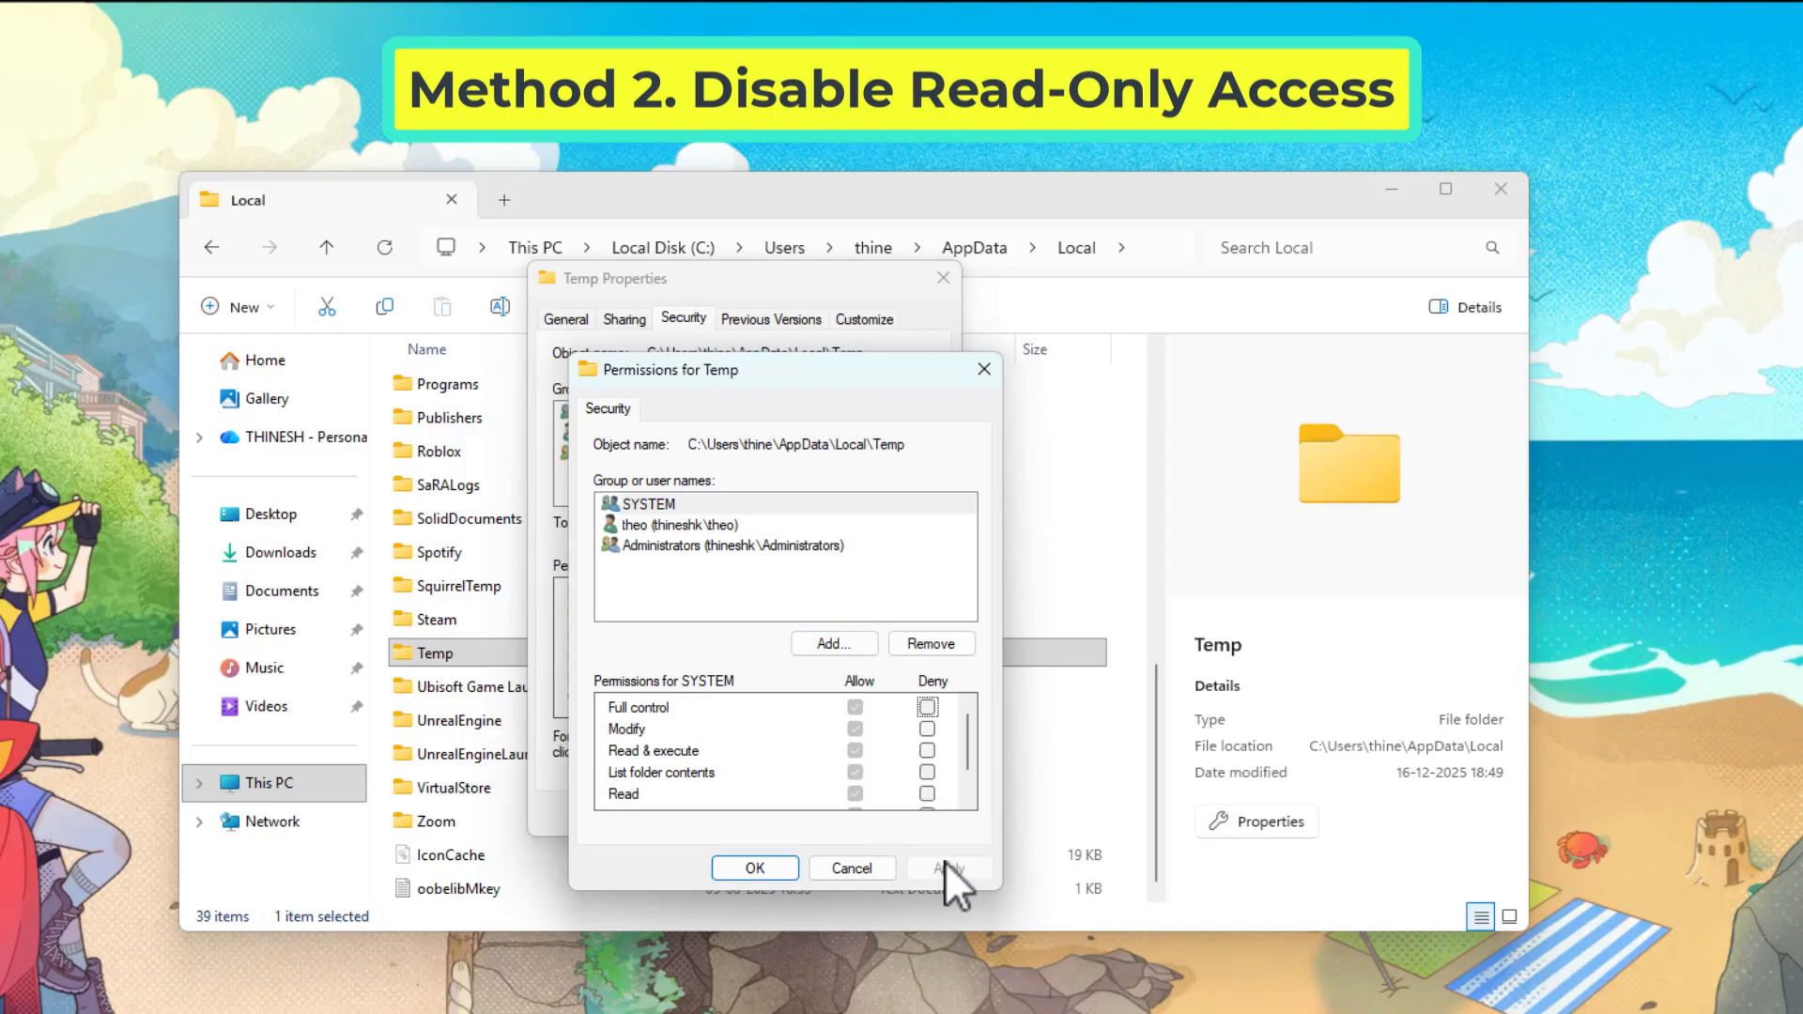
{"action": "left_click", "coordinate": [758, 868]}
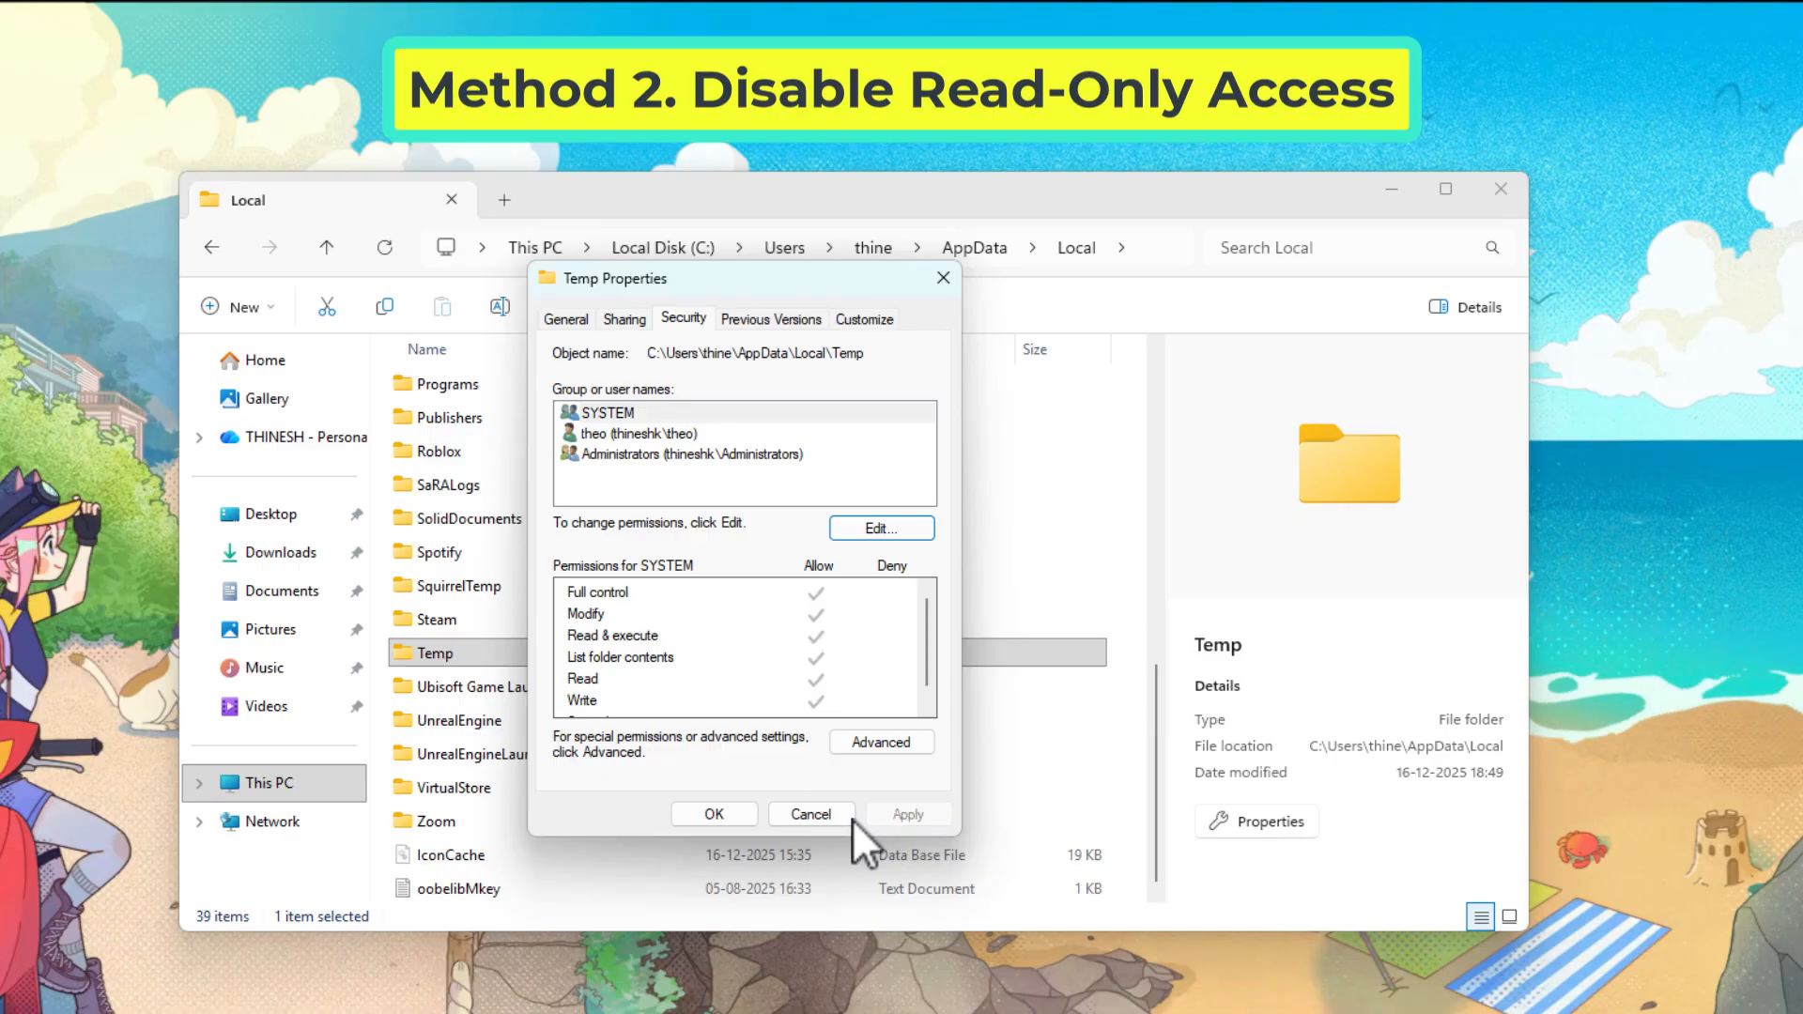
{"action": "left_click", "coordinate": [746, 820]}
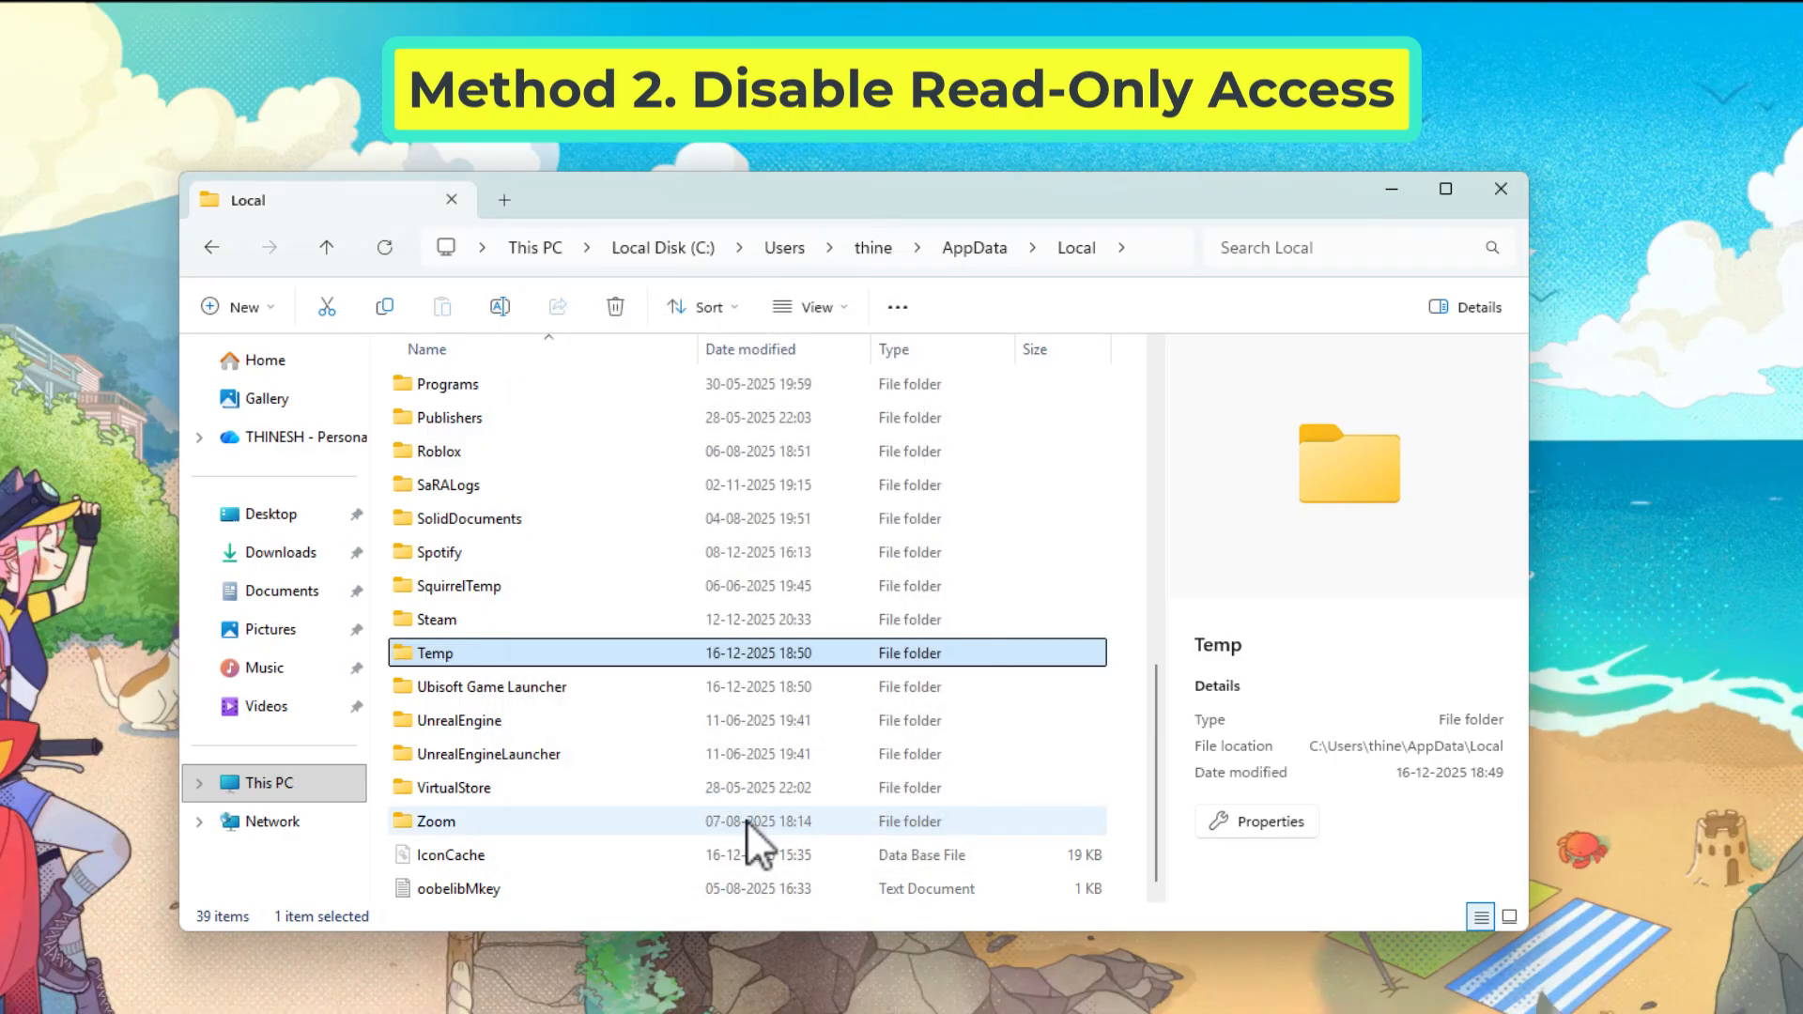
{"action": "left_click", "coordinate": [1519, 194]}
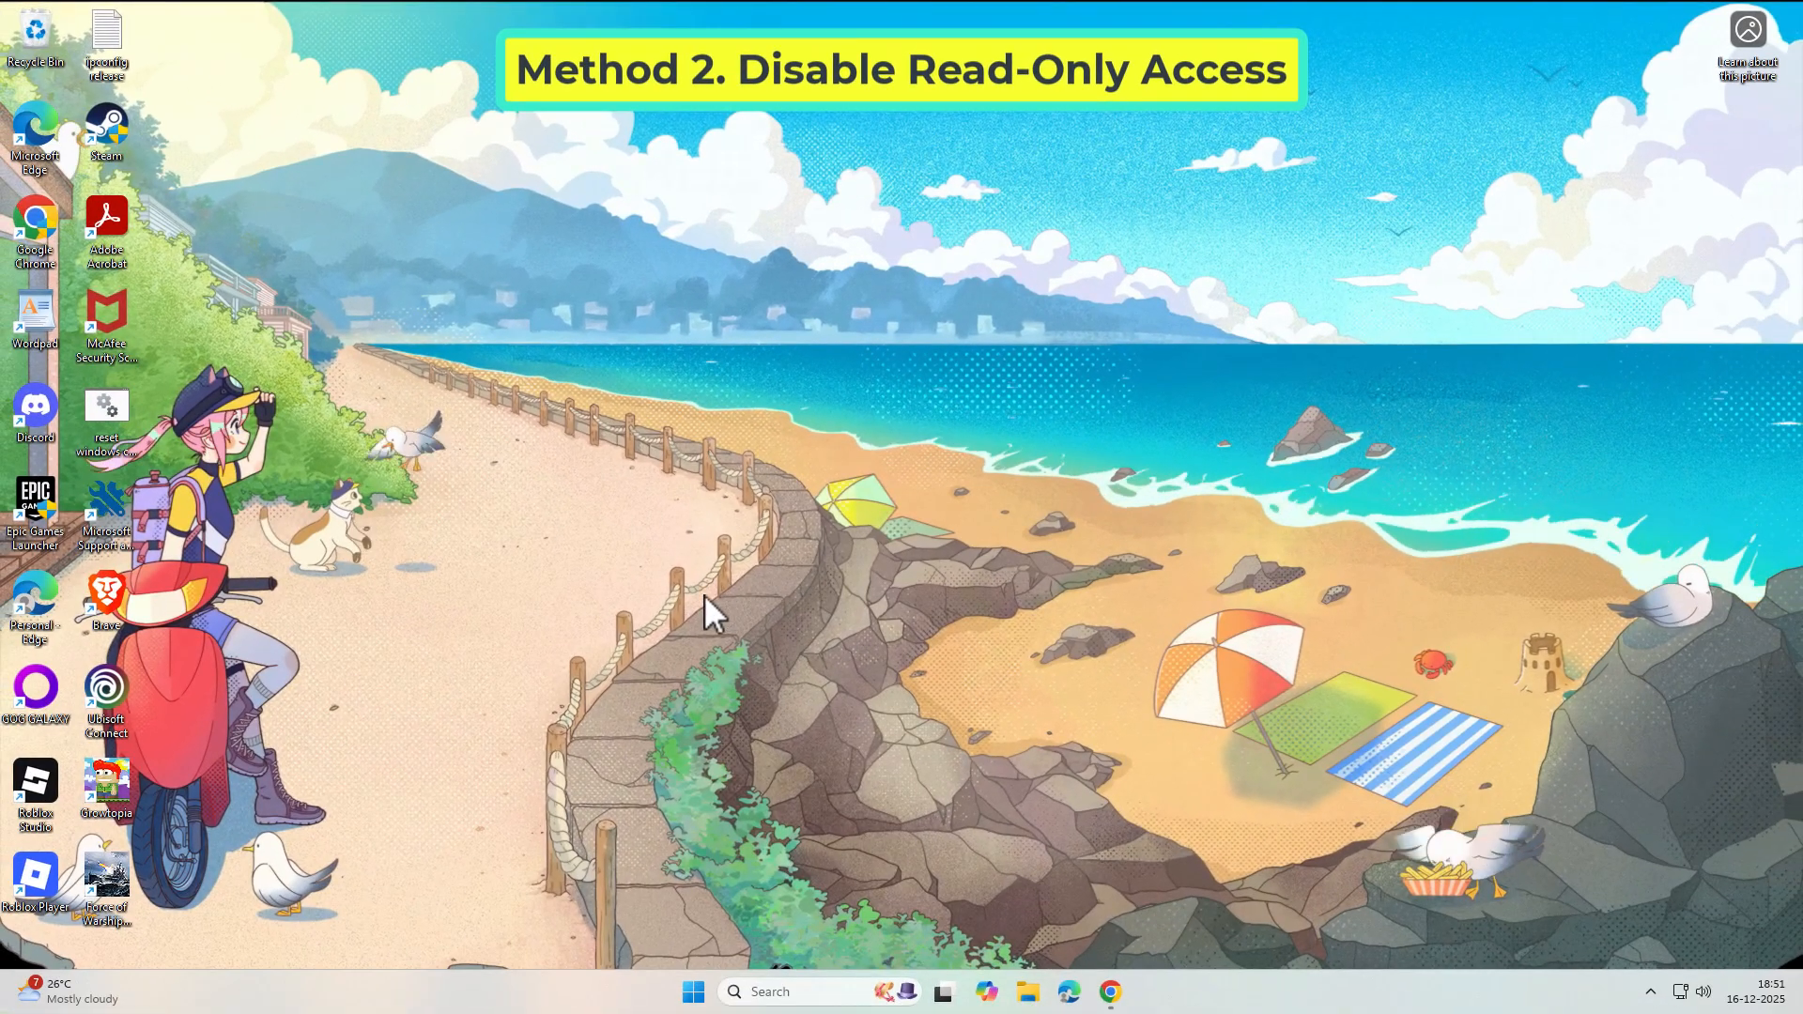
Search Windows for "windows memo" and launch the Windows Memory Diagnostic tool
{"action": "left_click", "coordinate": [794, 991]}
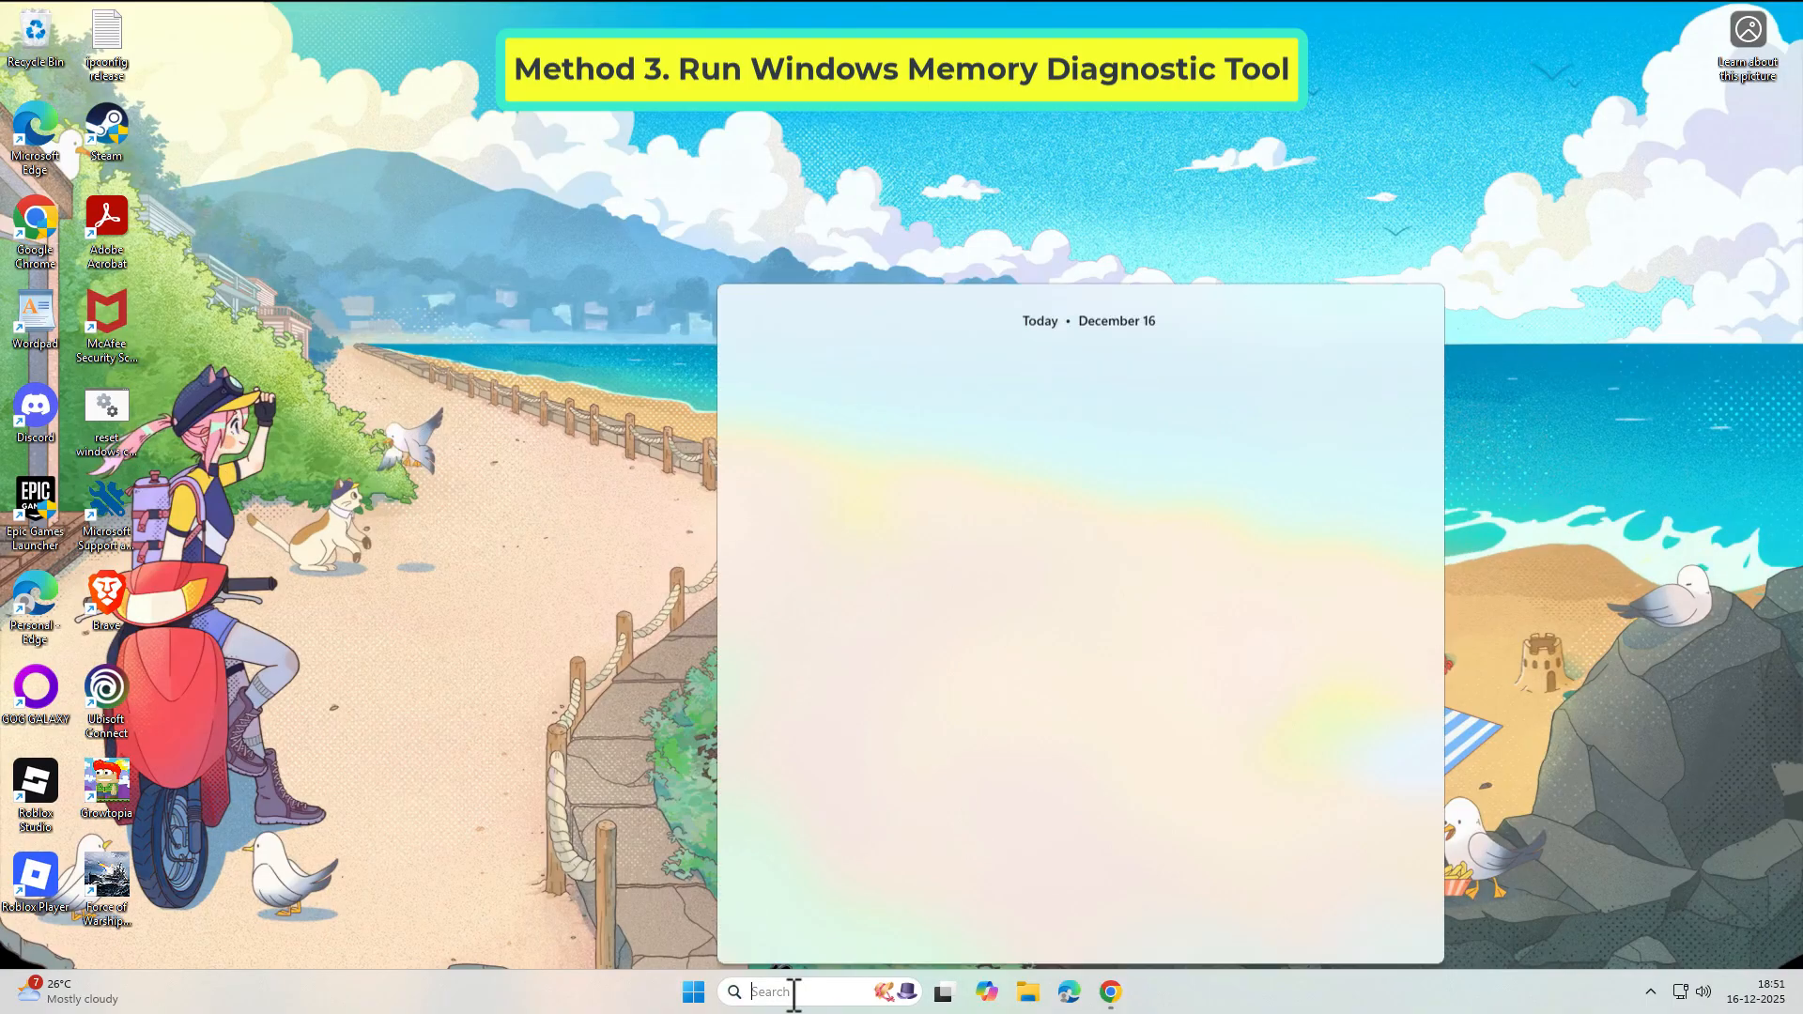
{"action": "type", "text": "windo"}
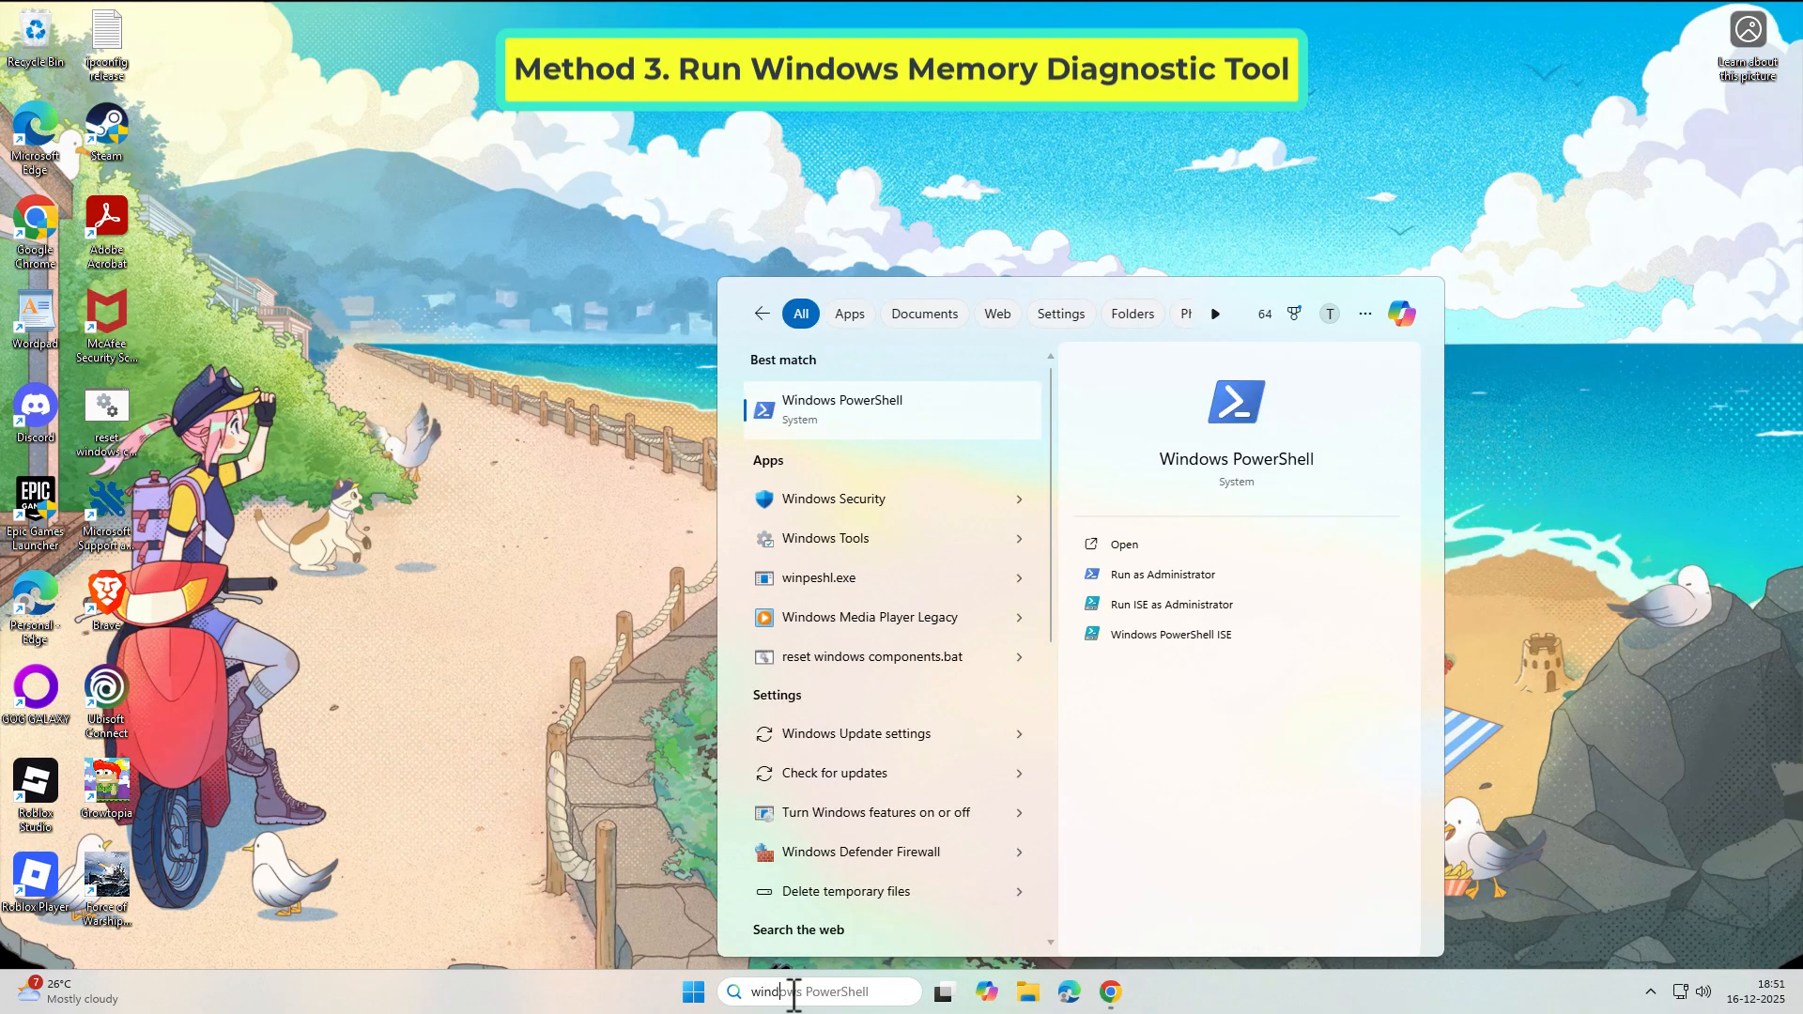
{"action": "type", "text": "ws memo"}
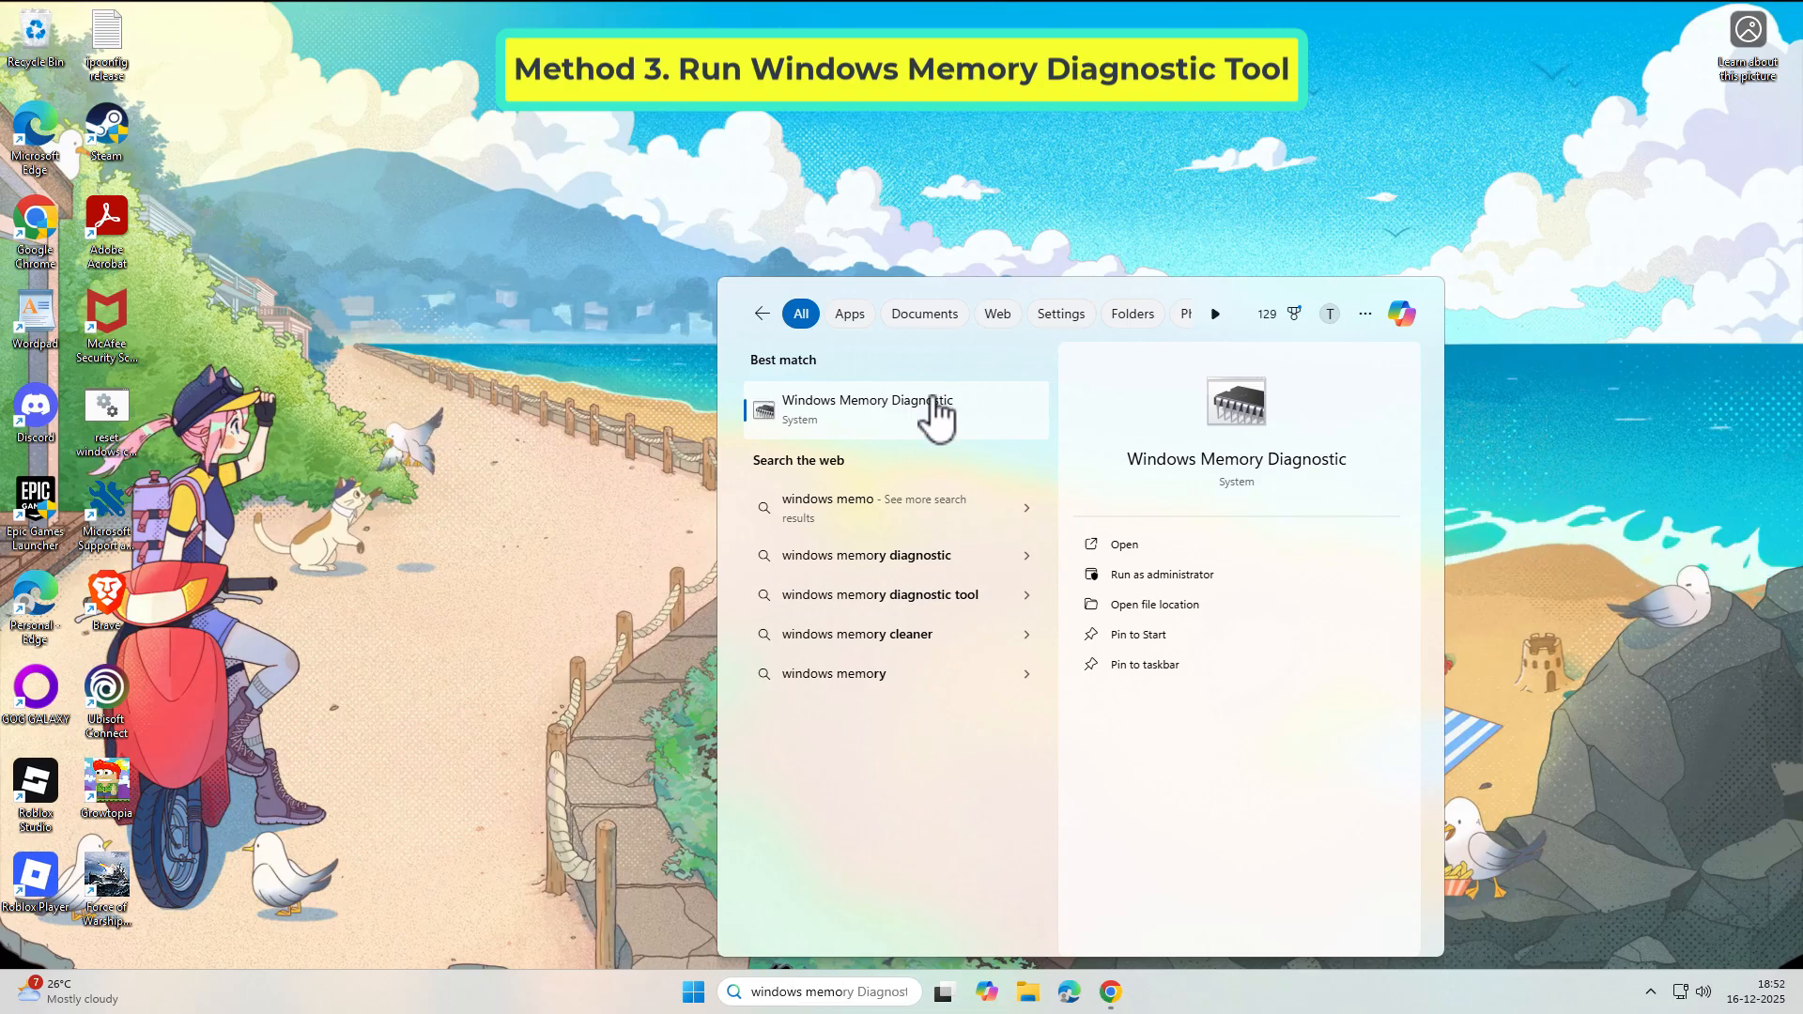
{"action": "left_click", "coordinate": [871, 413]}
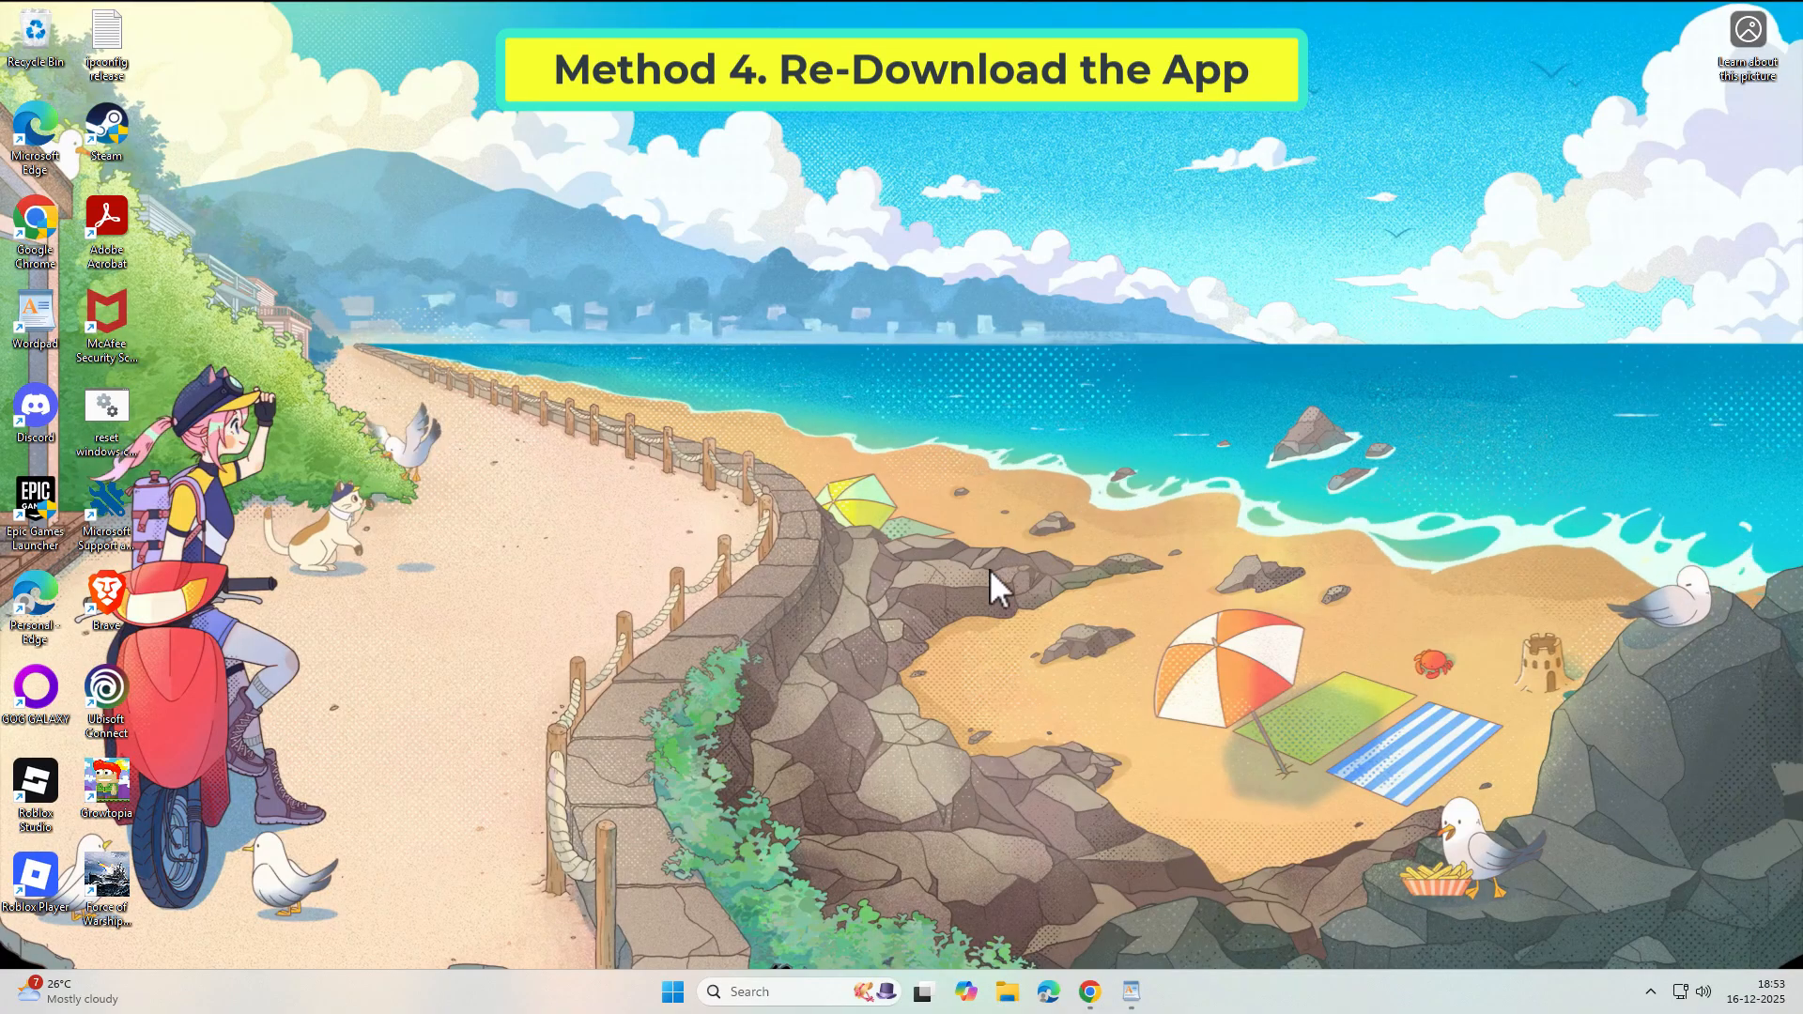
Switch to the open WordPad document to read the instructions on re-downloading the app
{"action": "left_click", "coordinate": [1131, 990]}
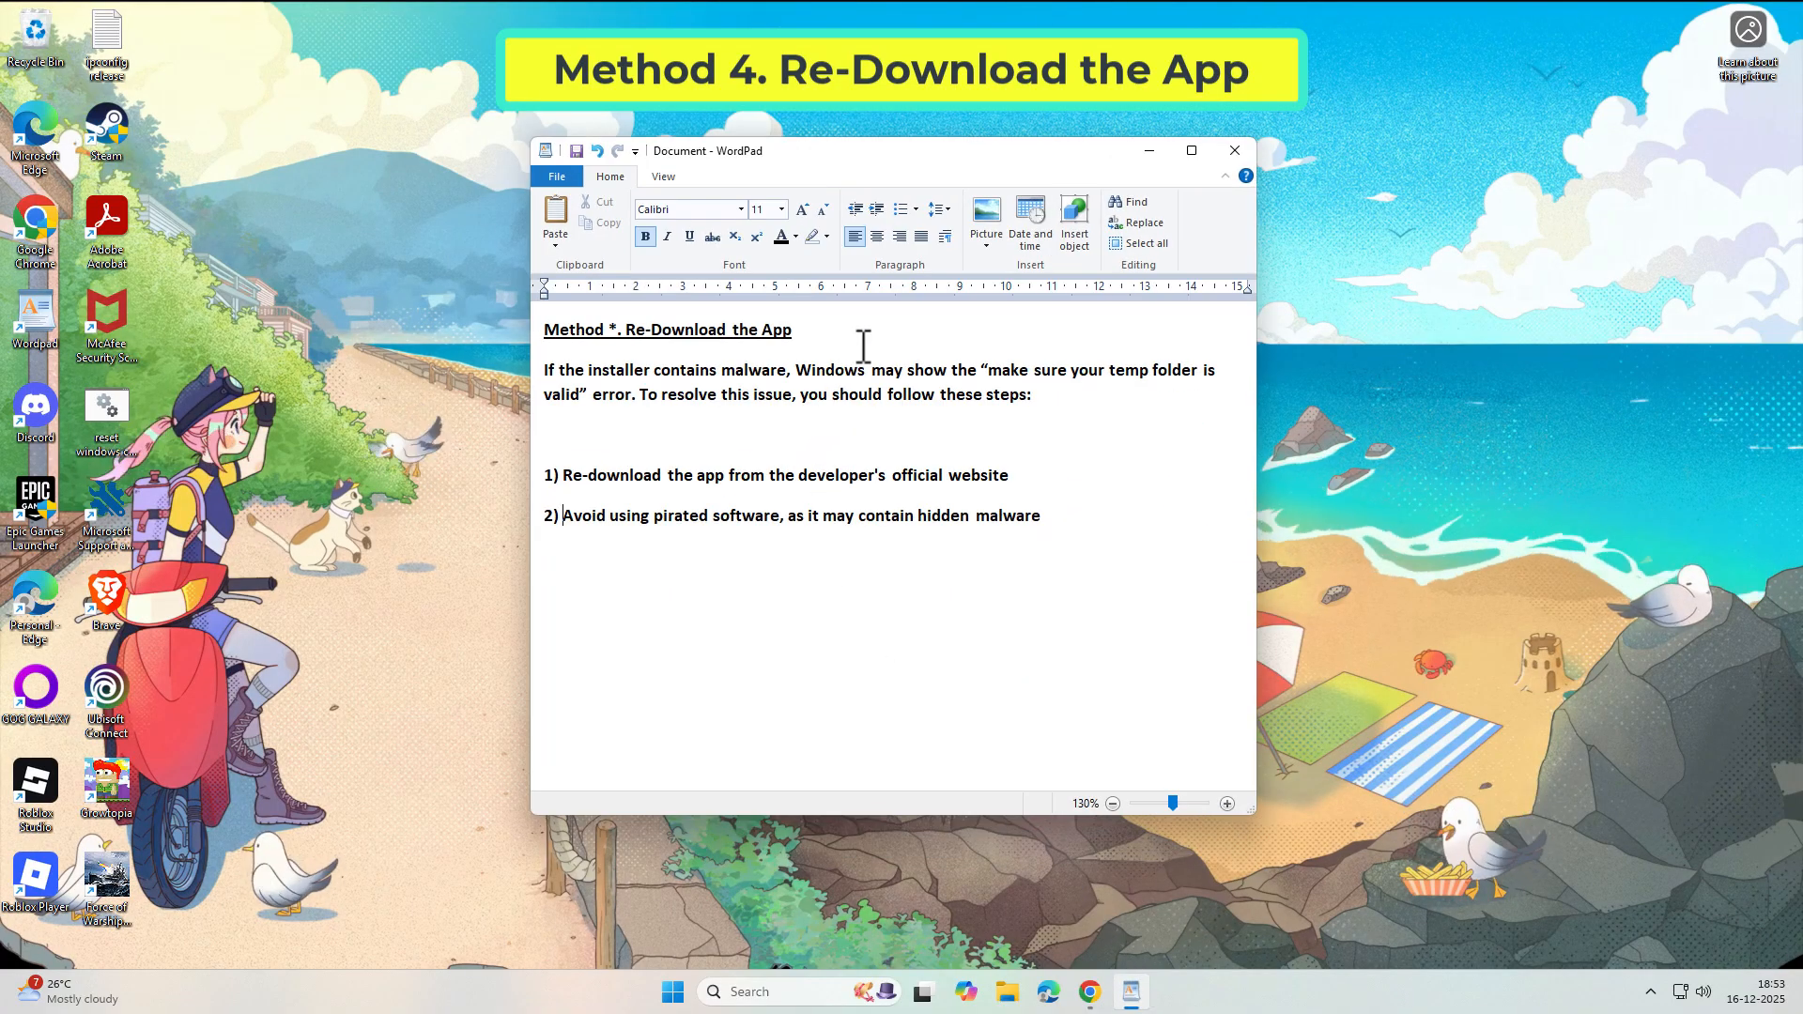
{"action": "left_click_drag", "start_coordinate": [861, 350], "coordinate": [330, 337]}
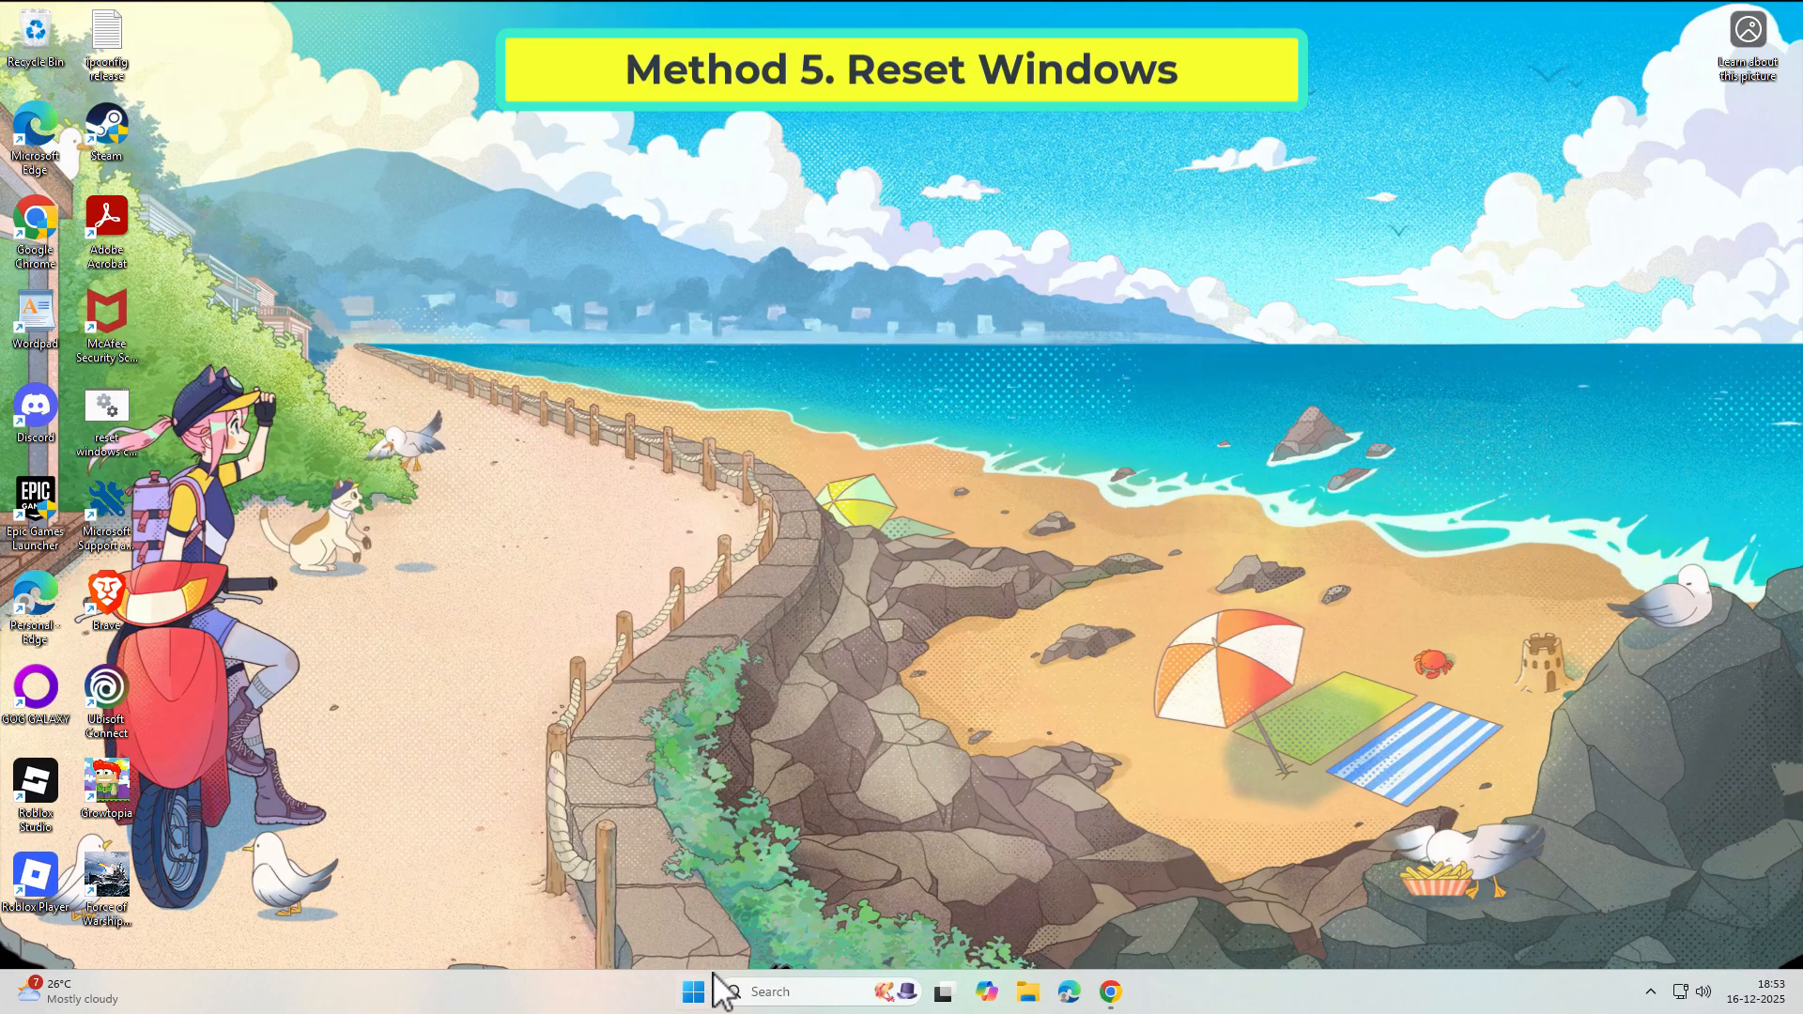
Search Windows for "reset" and open the Reset this PC system settings
{"action": "left_click", "coordinate": [787, 990]}
{"action": "type", "text": "runeset"}
{"action": "type", "text": " windows"}
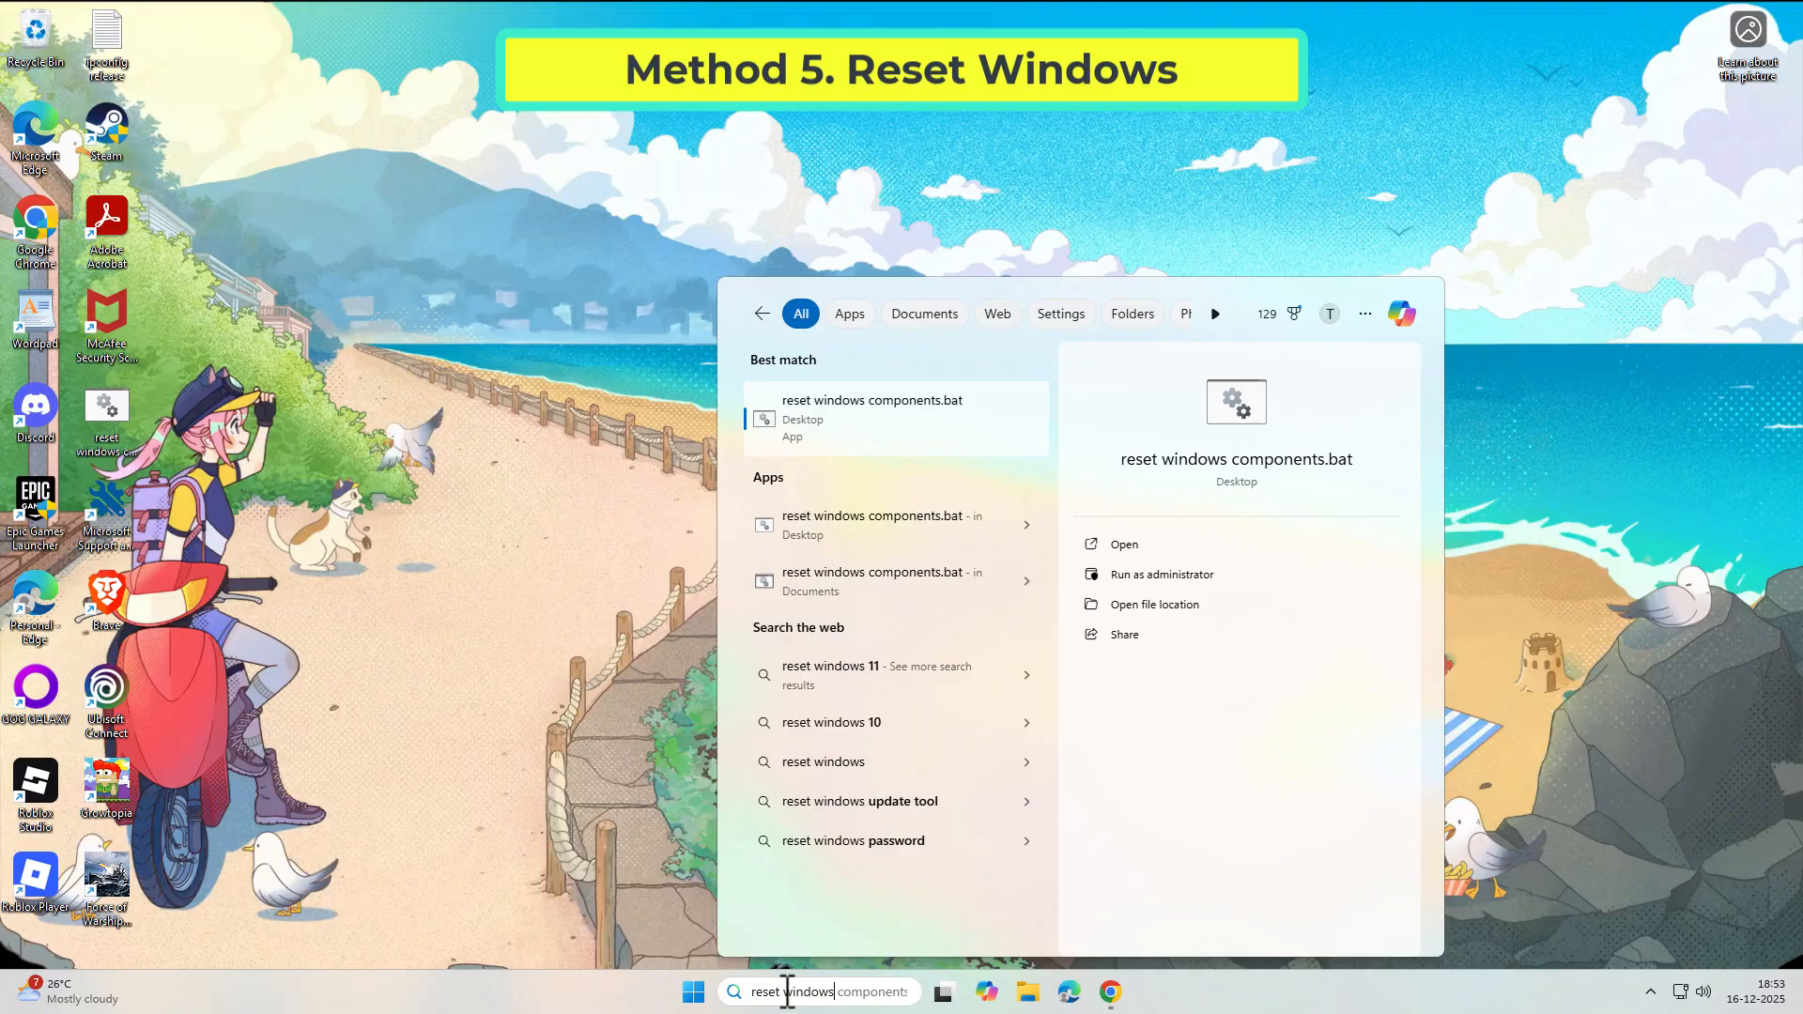
{"action": "key", "text": "BackSpace"}
{"action": "key", "text": "BackSpace"}
{"action": "key", "text": "BackSpace"}
{"action": "key", "text": "BackSpace"}
{"action": "key", "text": "BackSpace"}
{"action": "key", "text": "BackSpace"}
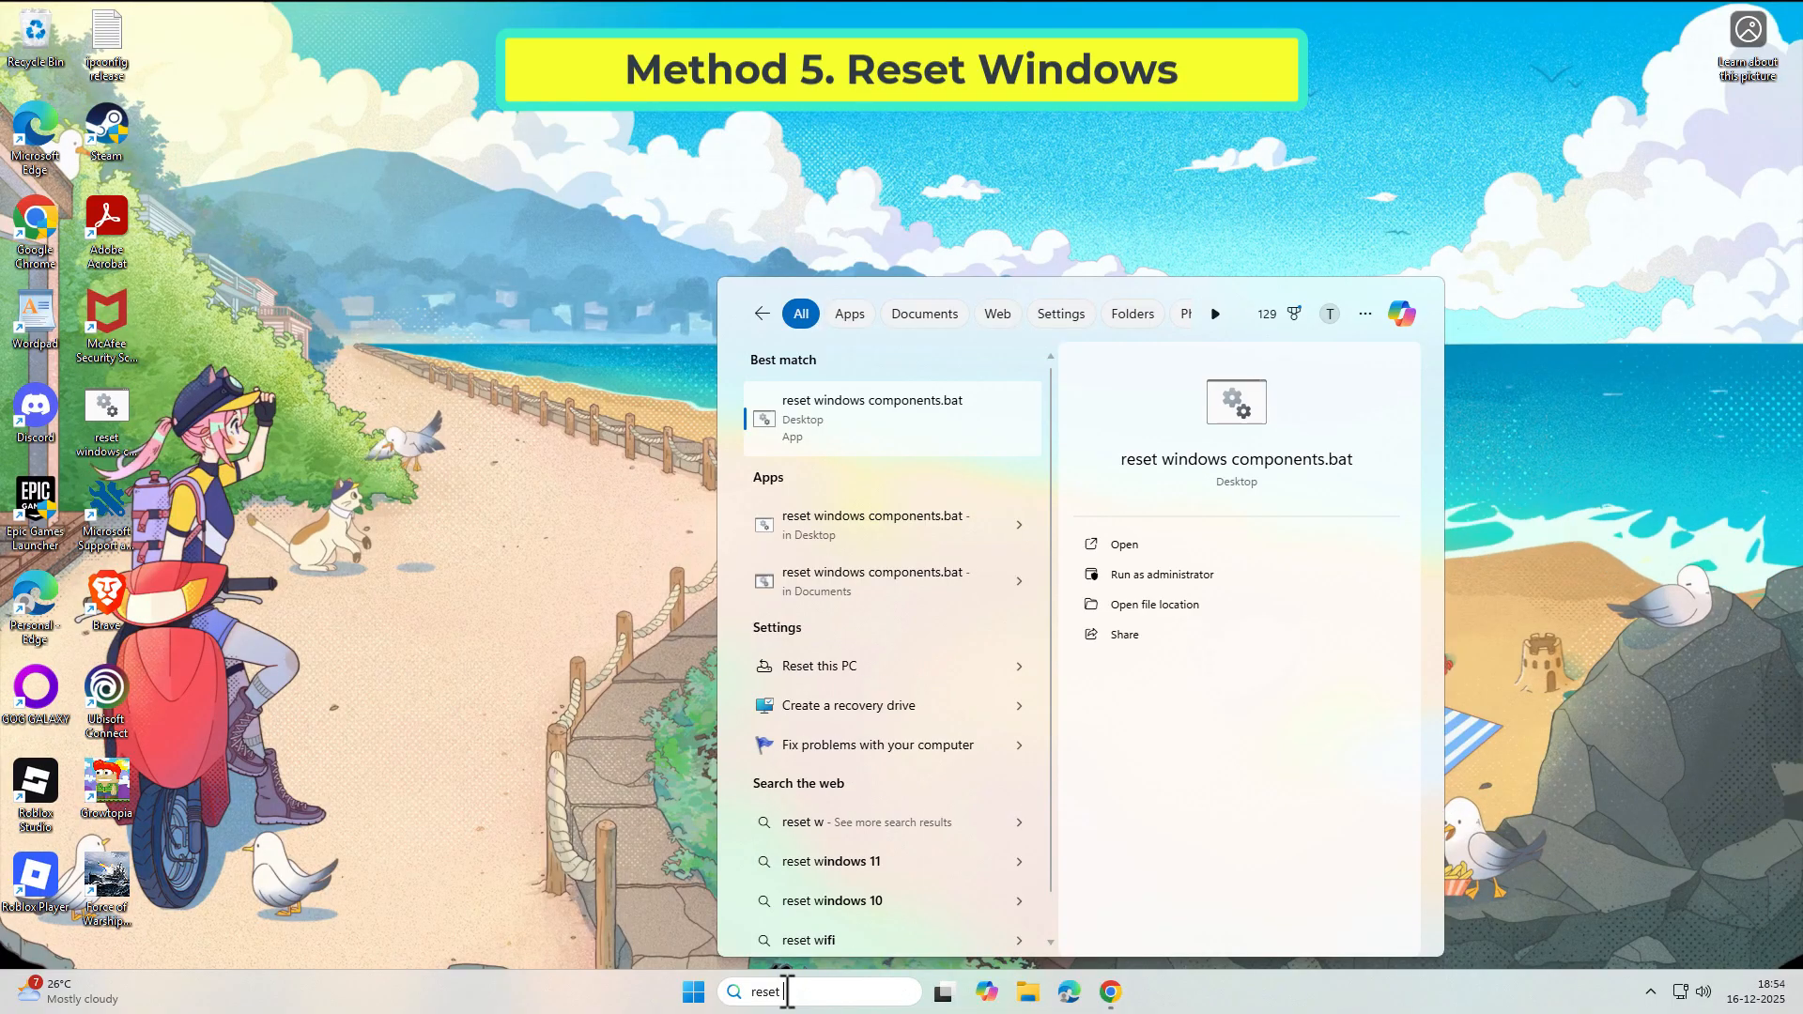
{"action": "key", "text": "BackSpace"}
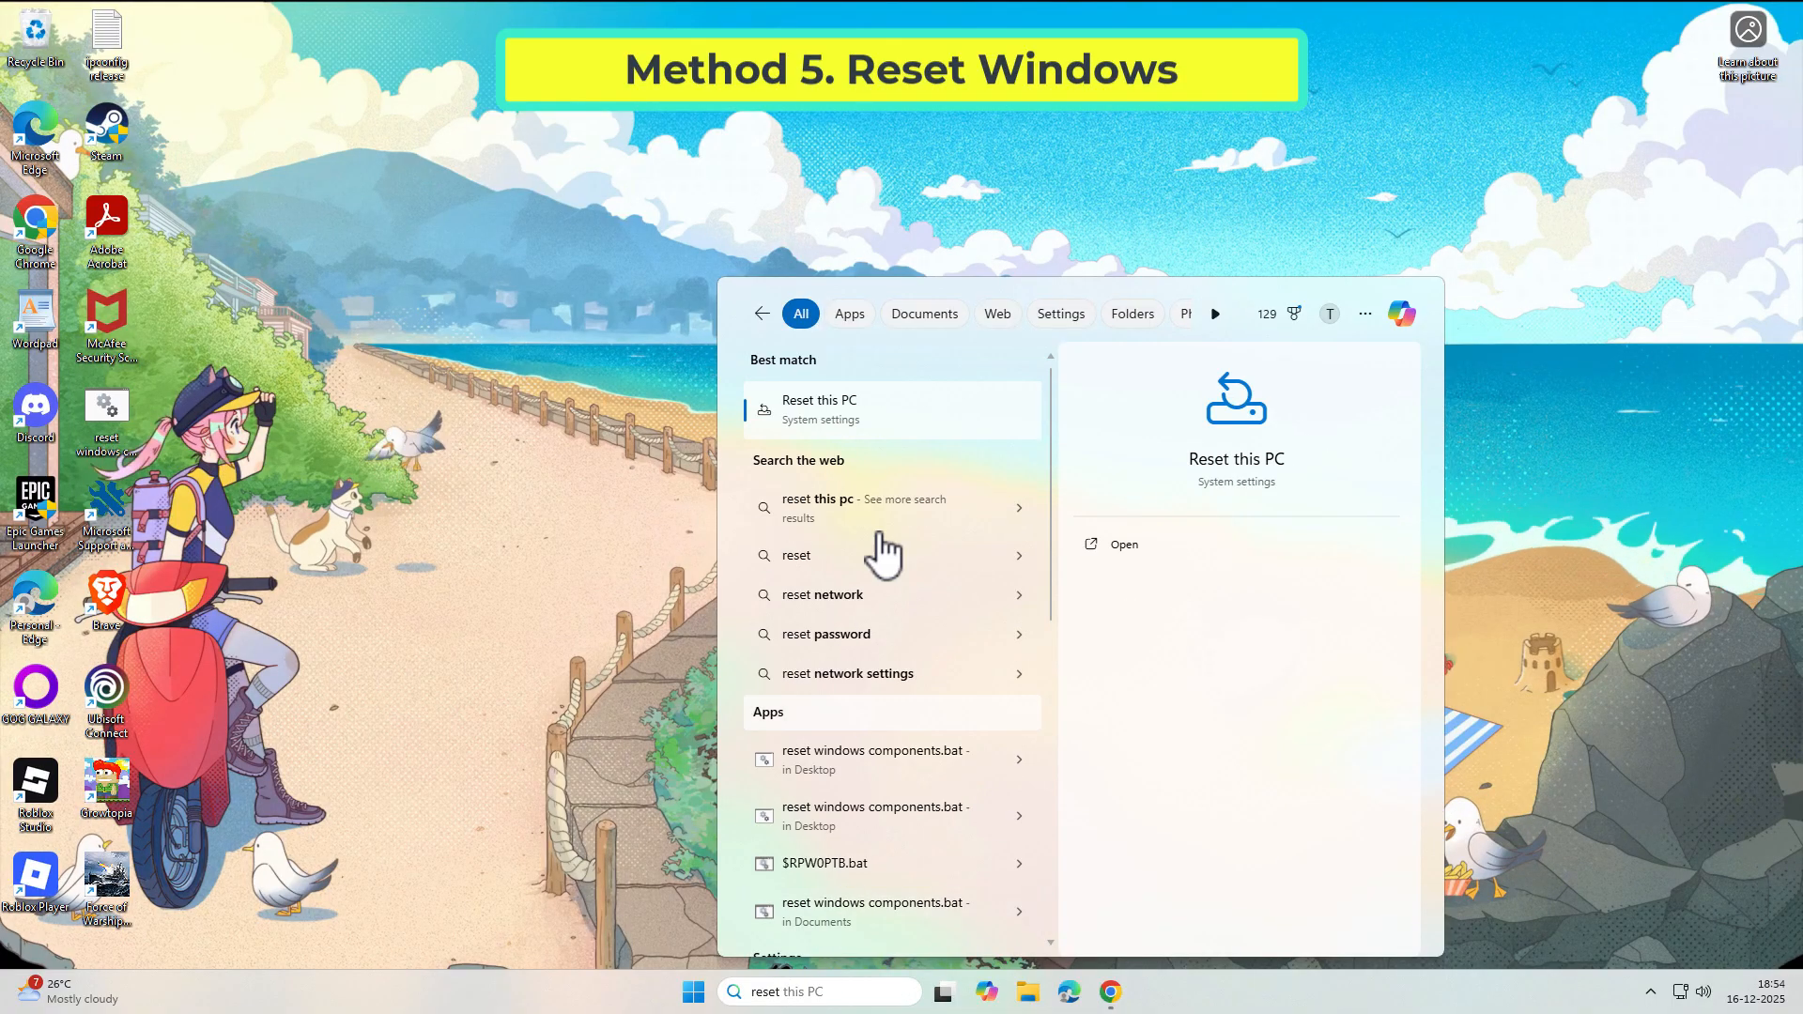
{"action": "left_click", "coordinate": [873, 411]}
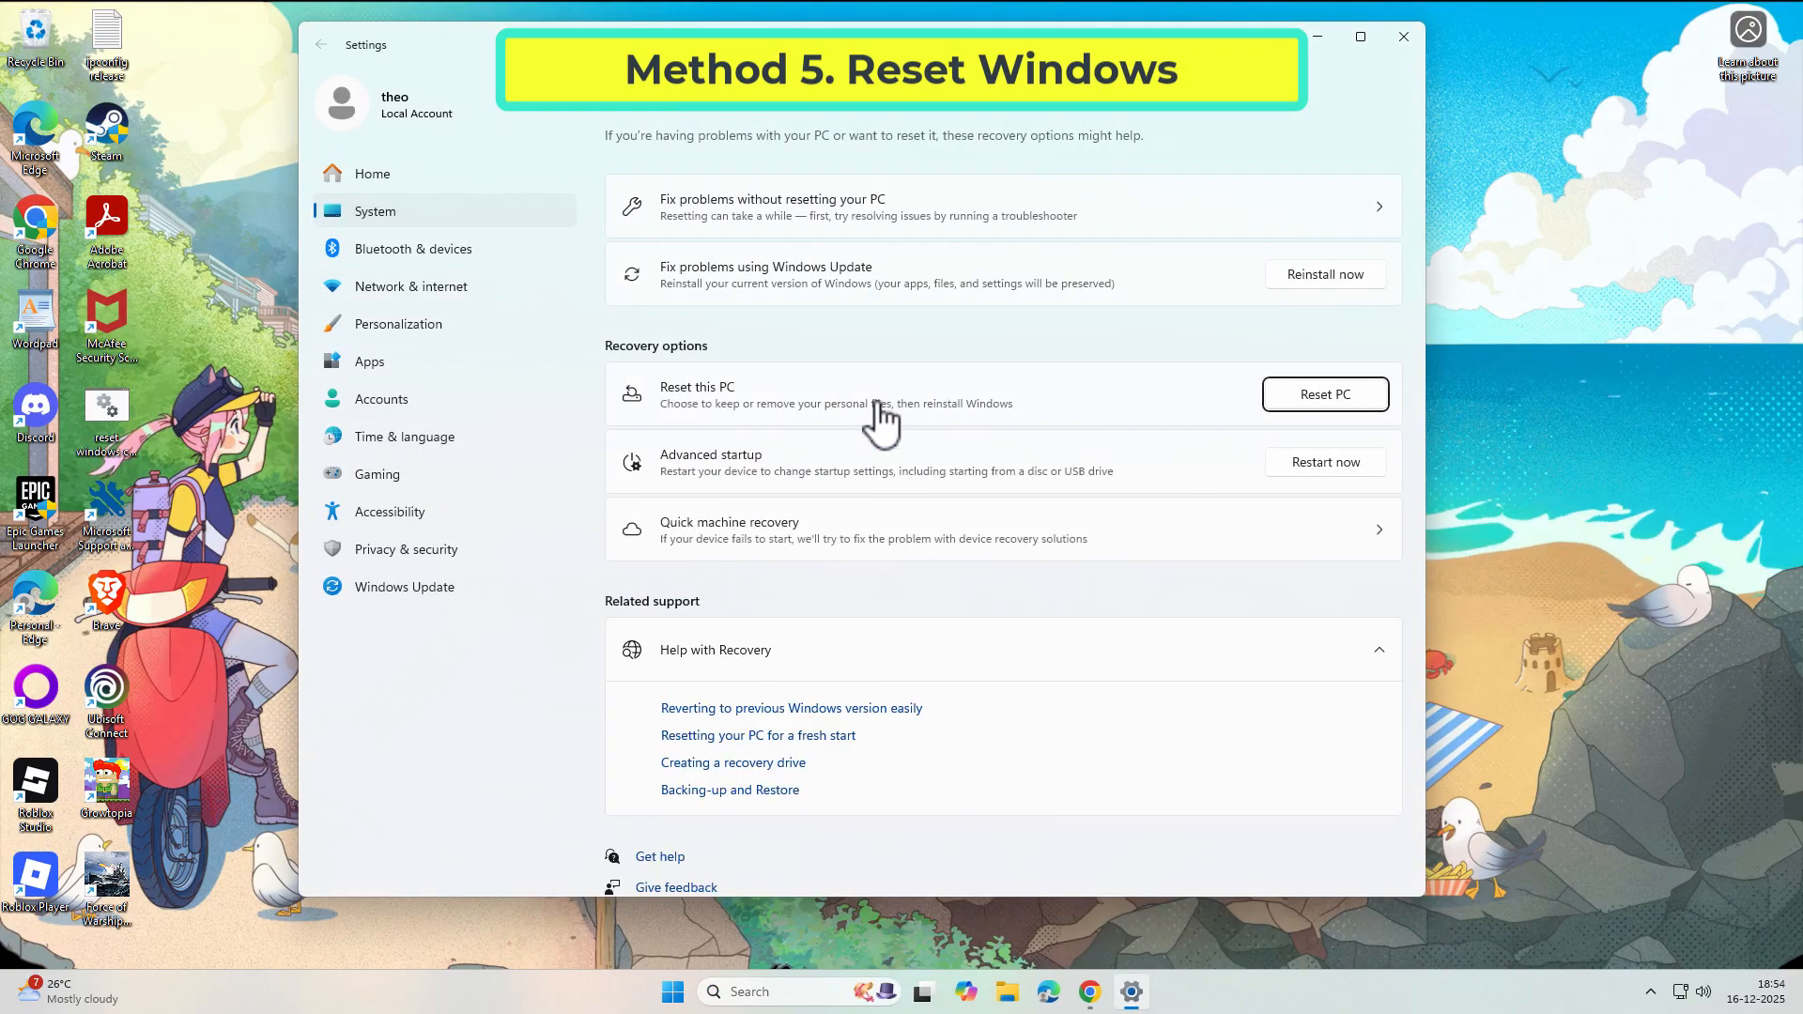
Start resetting this PC from the recovery options, choosing to keep personal files
{"action": "left_click", "coordinate": [1330, 396]}
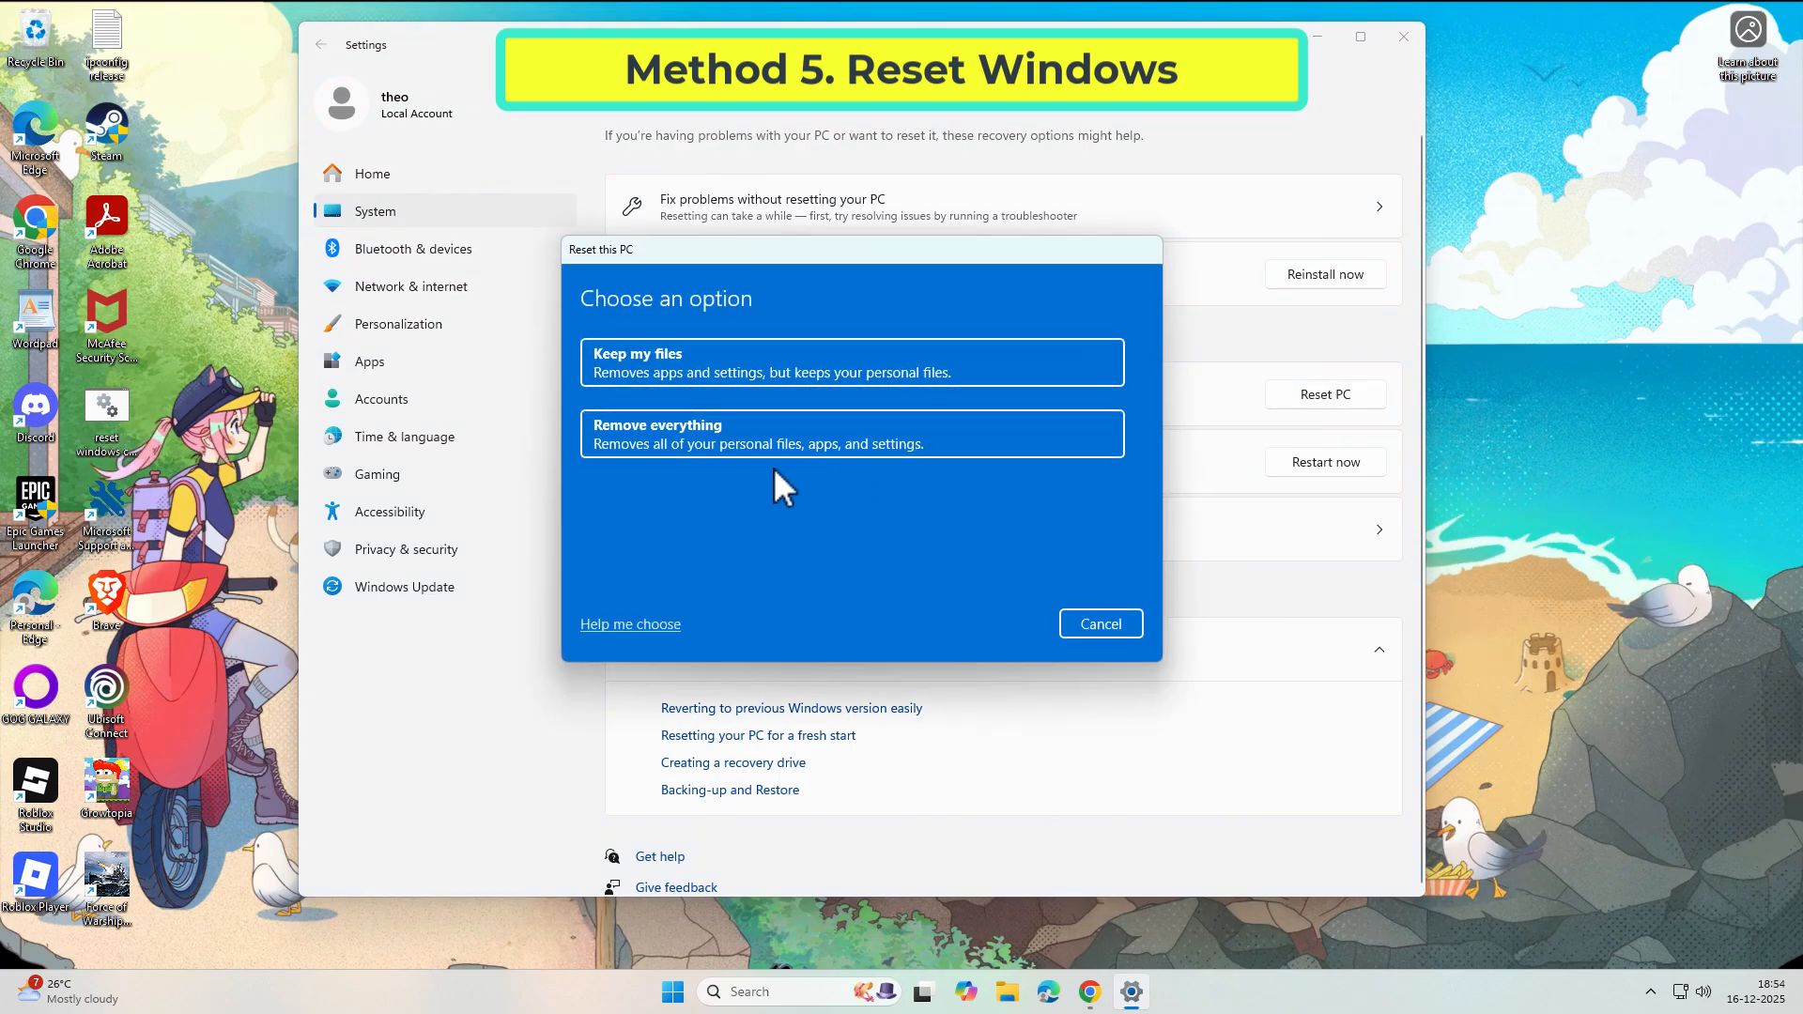
{"action": "left_click", "coordinate": [656, 374]}
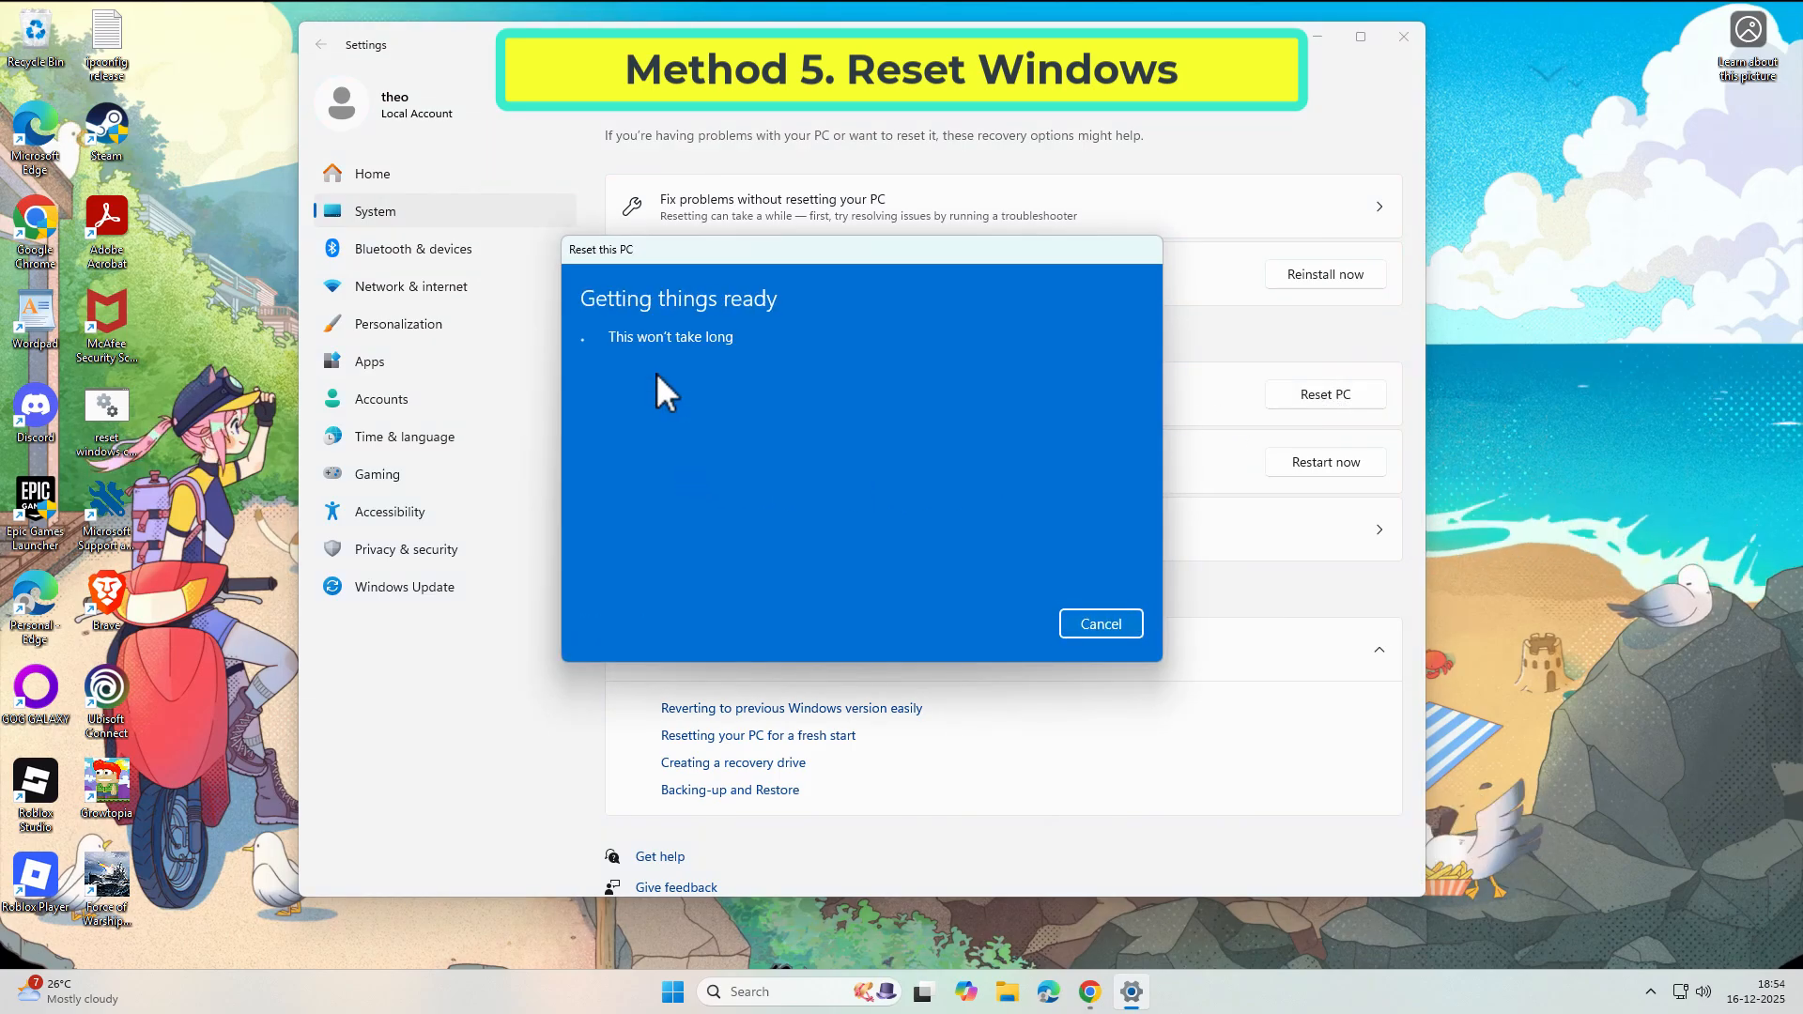